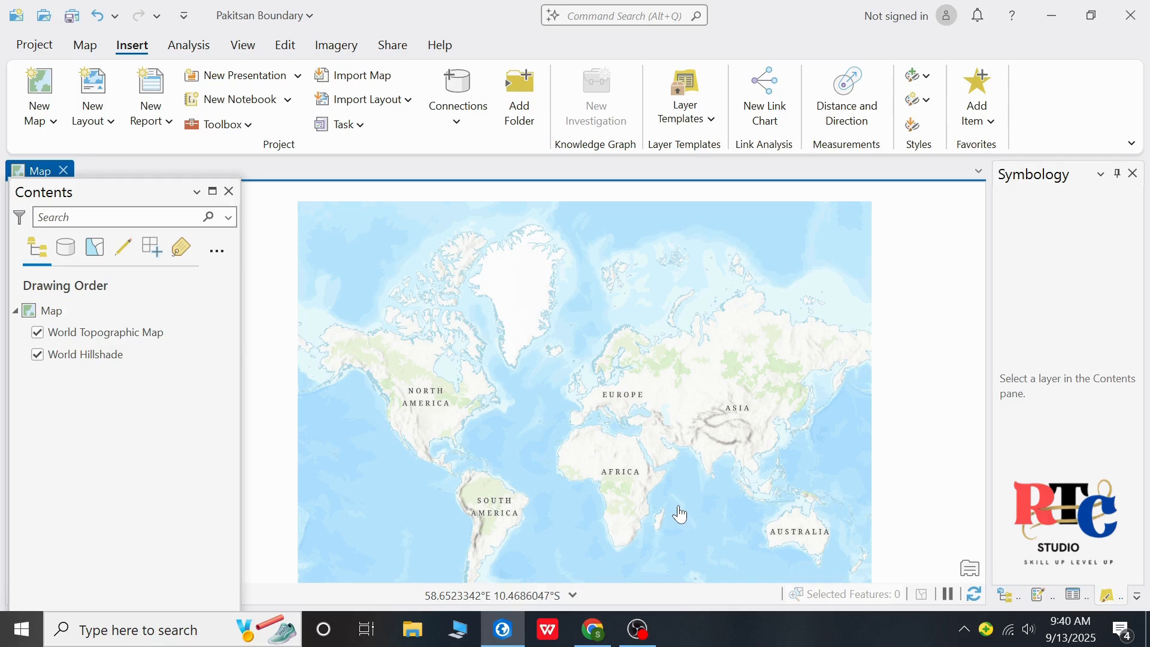
Add a new 2D map to the project.
left_click(89, 53)
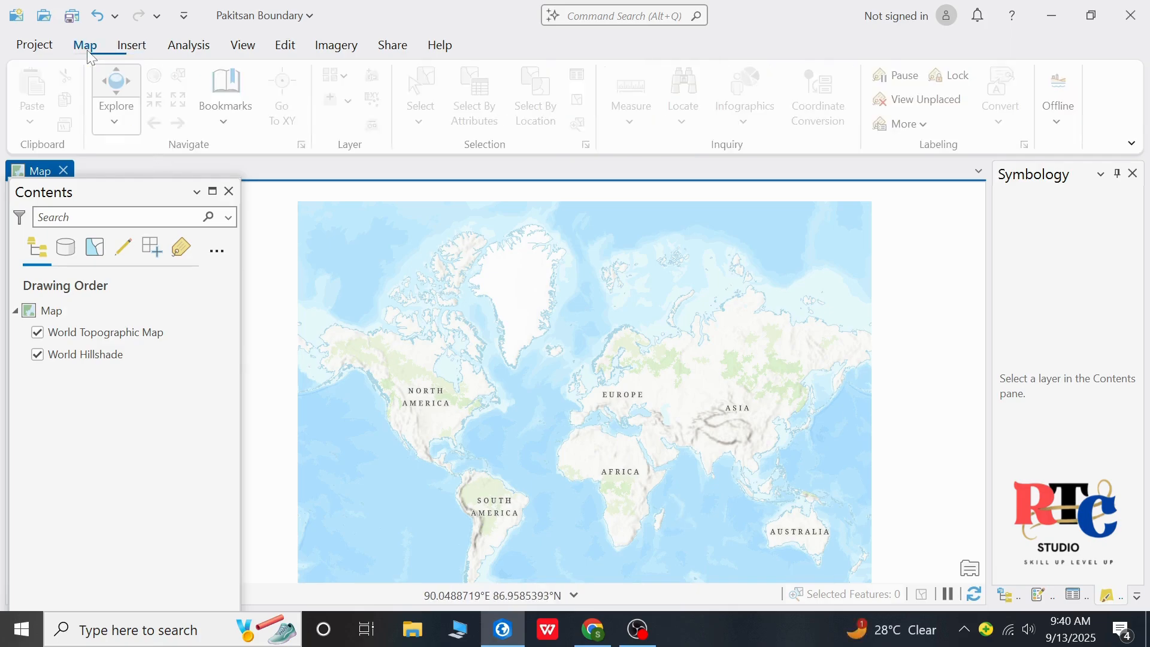
left_click(132, 45)
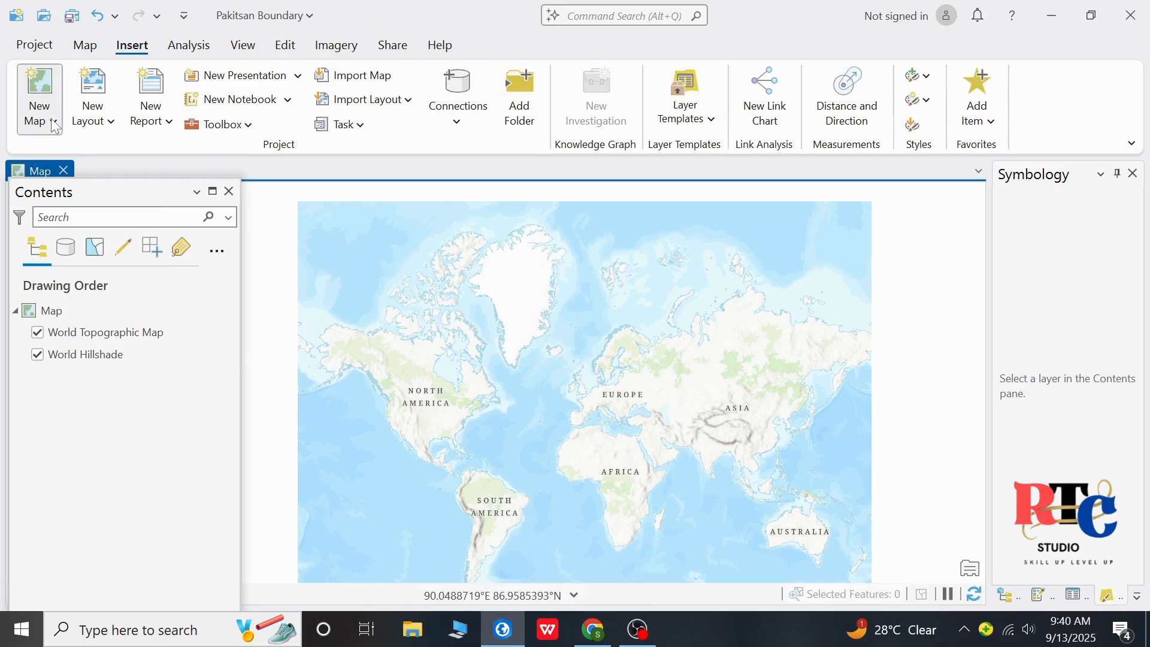
left_click(55, 124)
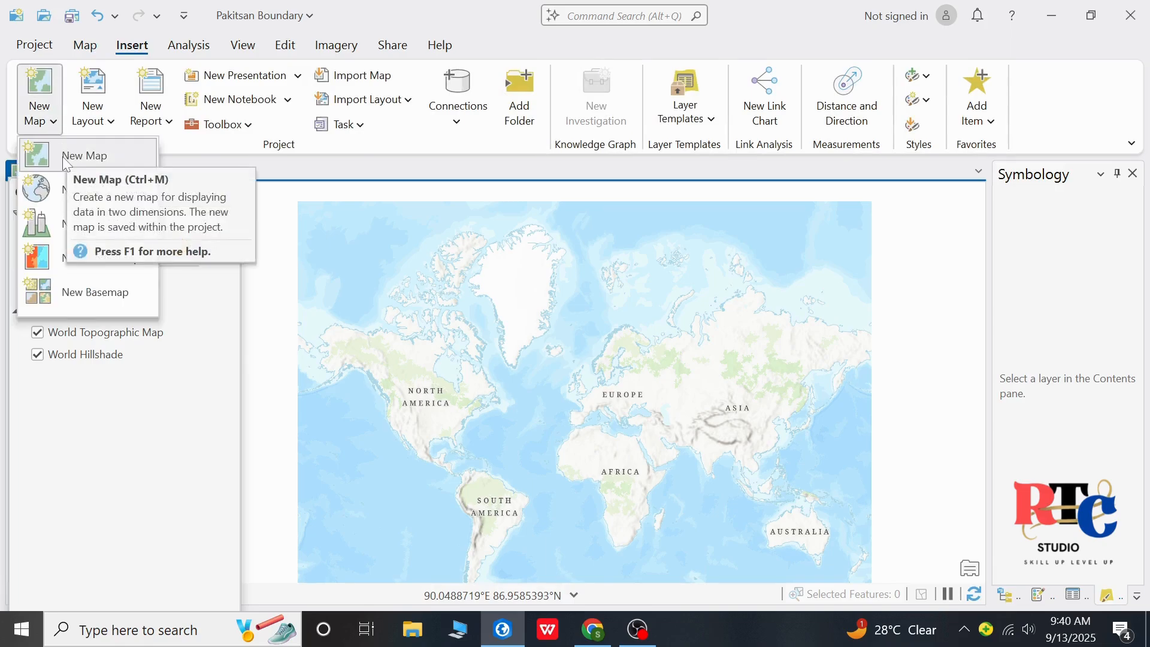
left_click(64, 159)
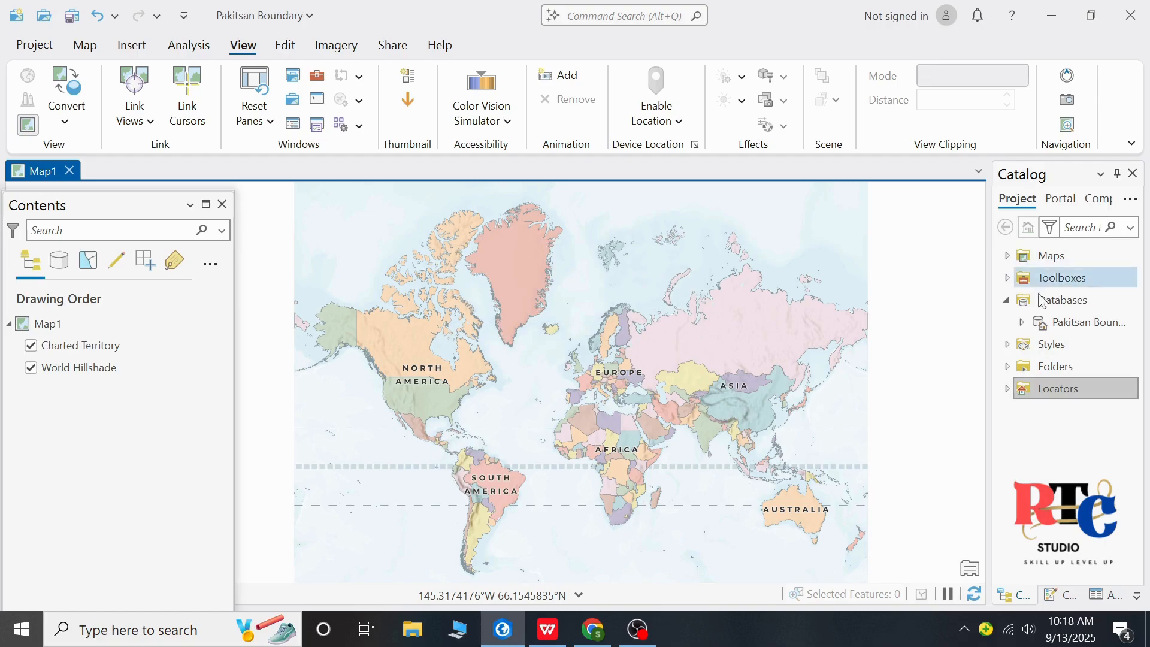
Start a new feature class in the Pakitsan Boundary geodatabase, then undock and widen the Create Feature Class pane.
left_click(1046, 307)
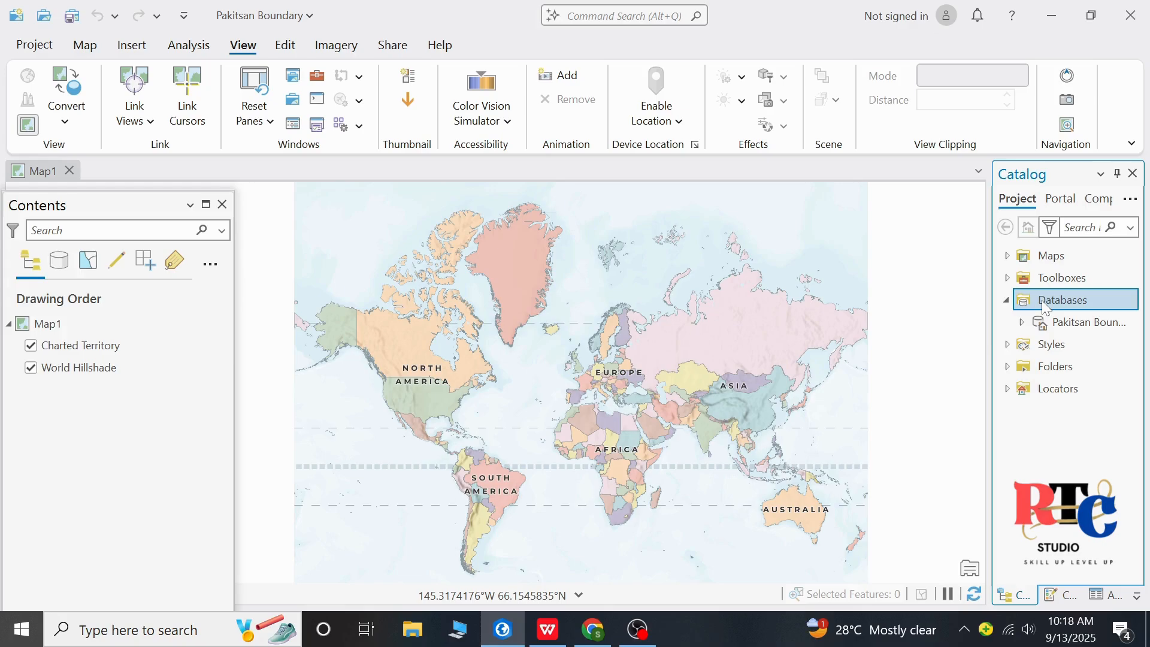
left_click(1055, 322)
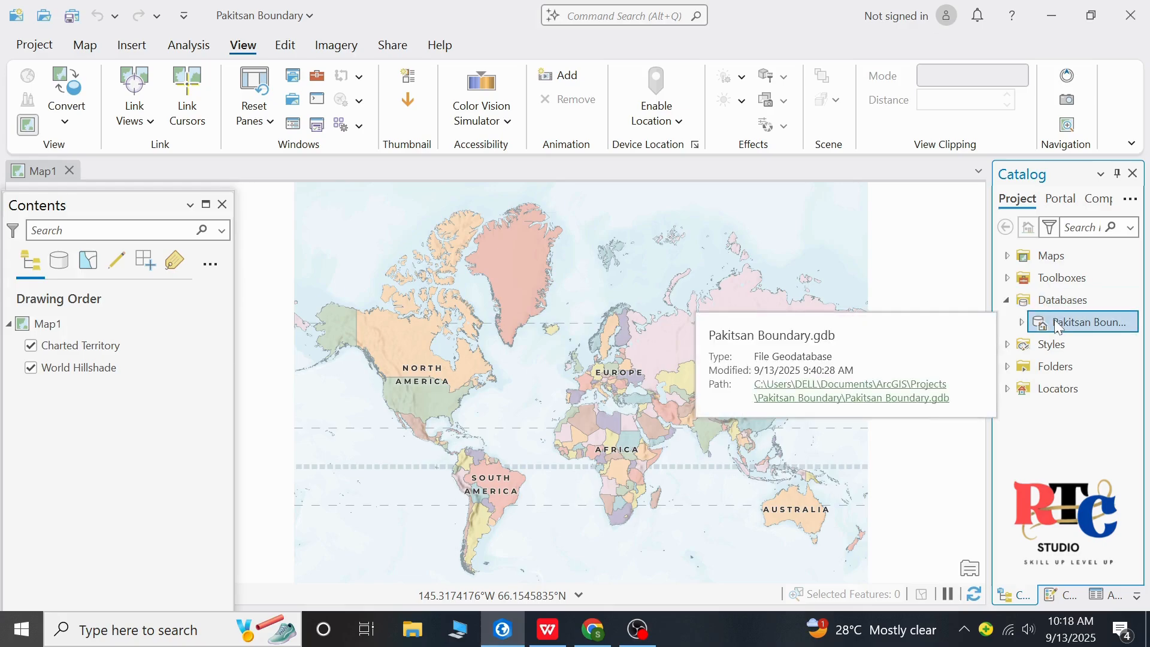
right_click(1058, 327)
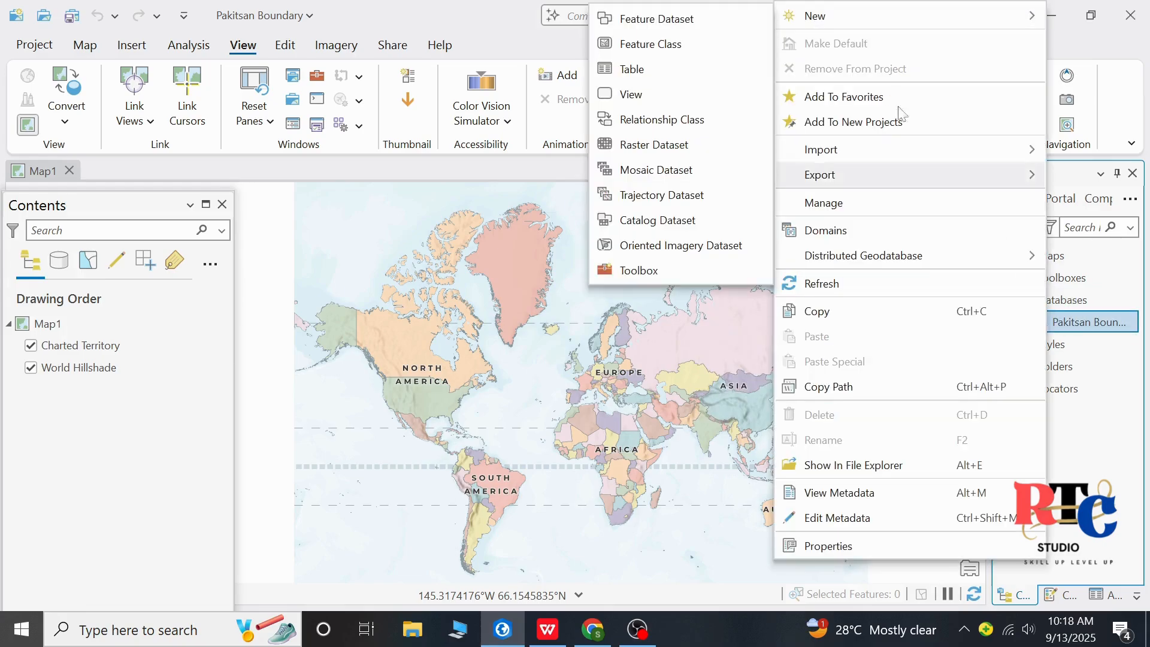
mouse_move(828, 26)
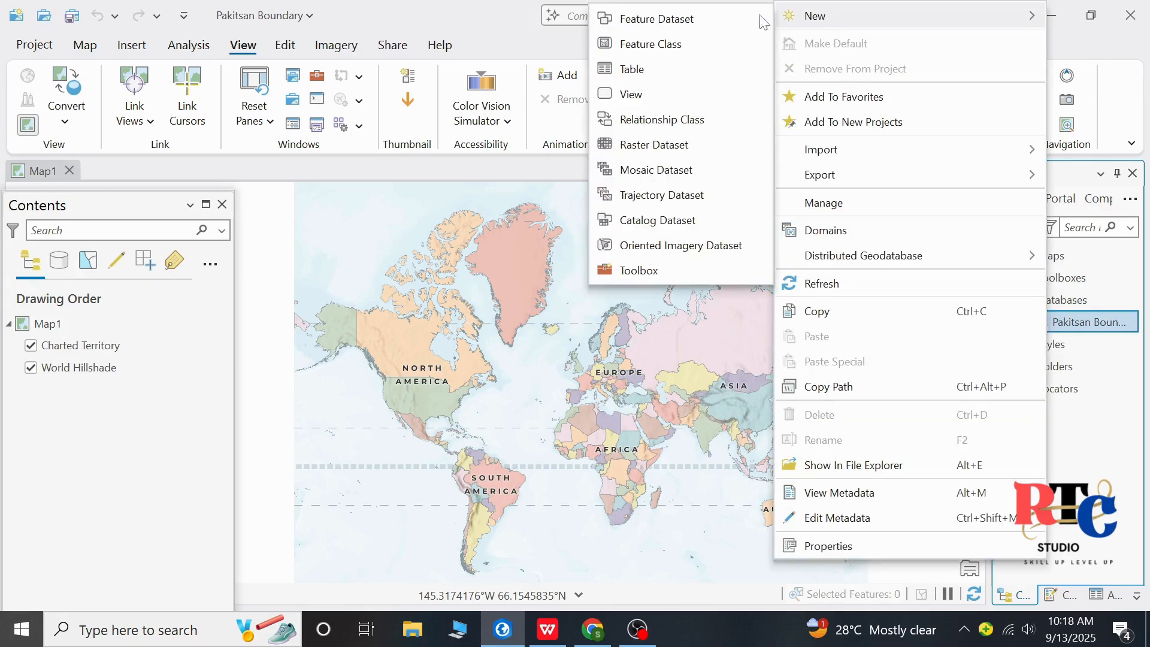
left_click(659, 45)
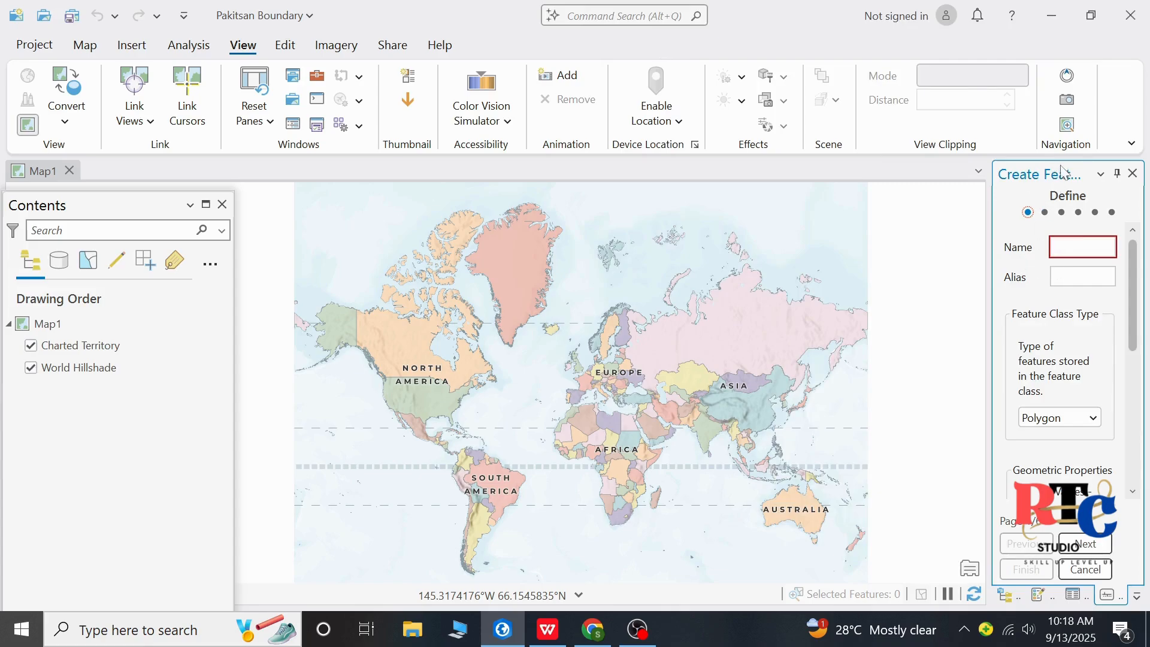
left_click_drag(1064, 171, 969, 162)
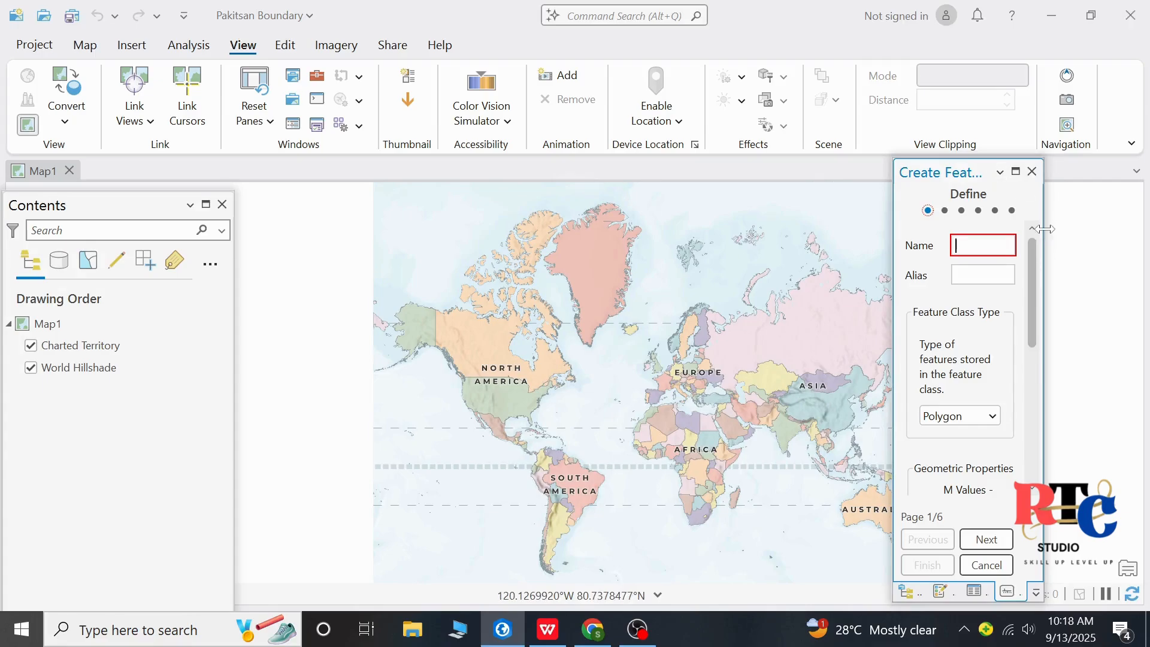
left_click_drag(1044, 229, 1147, 211)
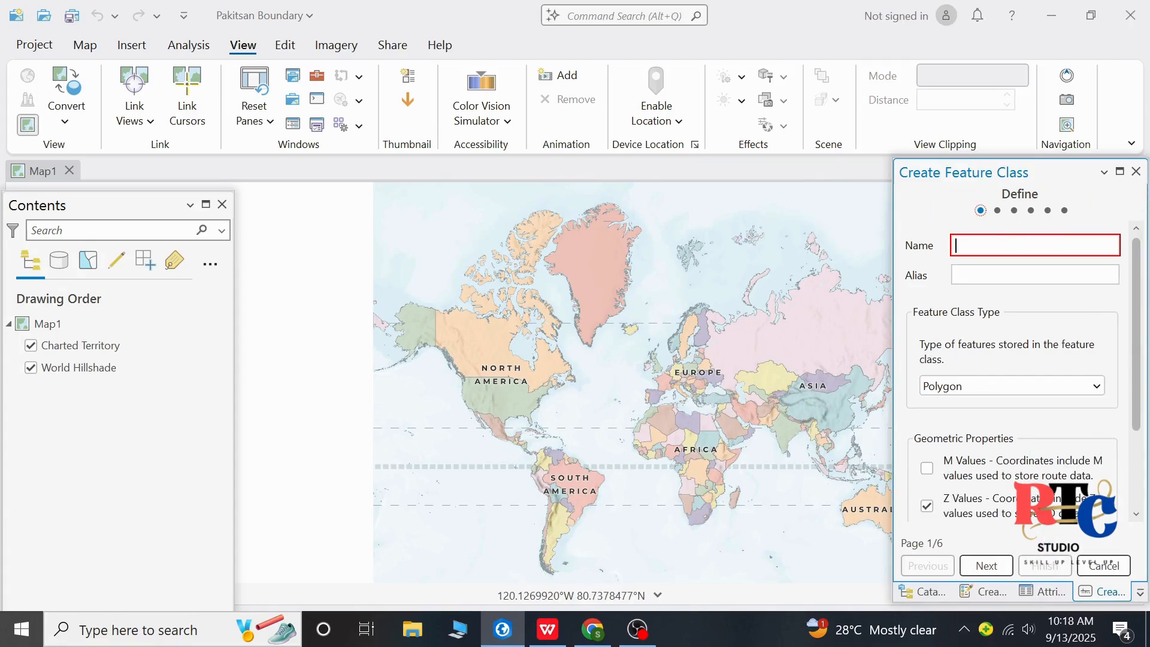
Name the feature class PakistanBoundary, keep Polygon as its type and finish creating it.
type("PakistanBoundary")
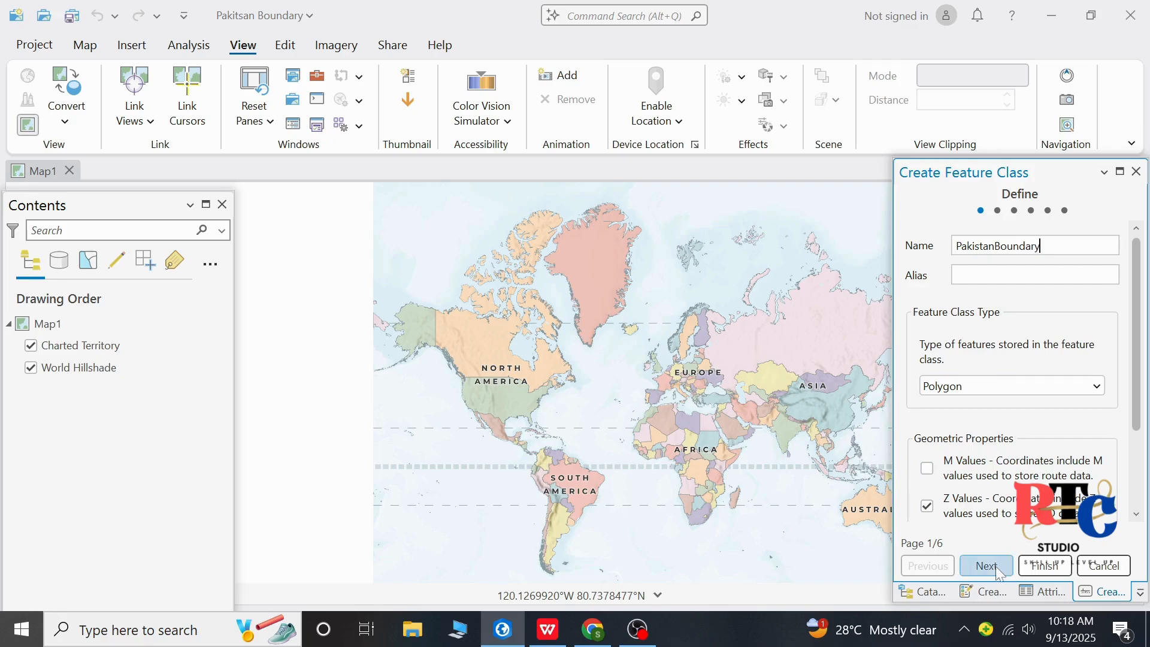
left_click(1018, 386)
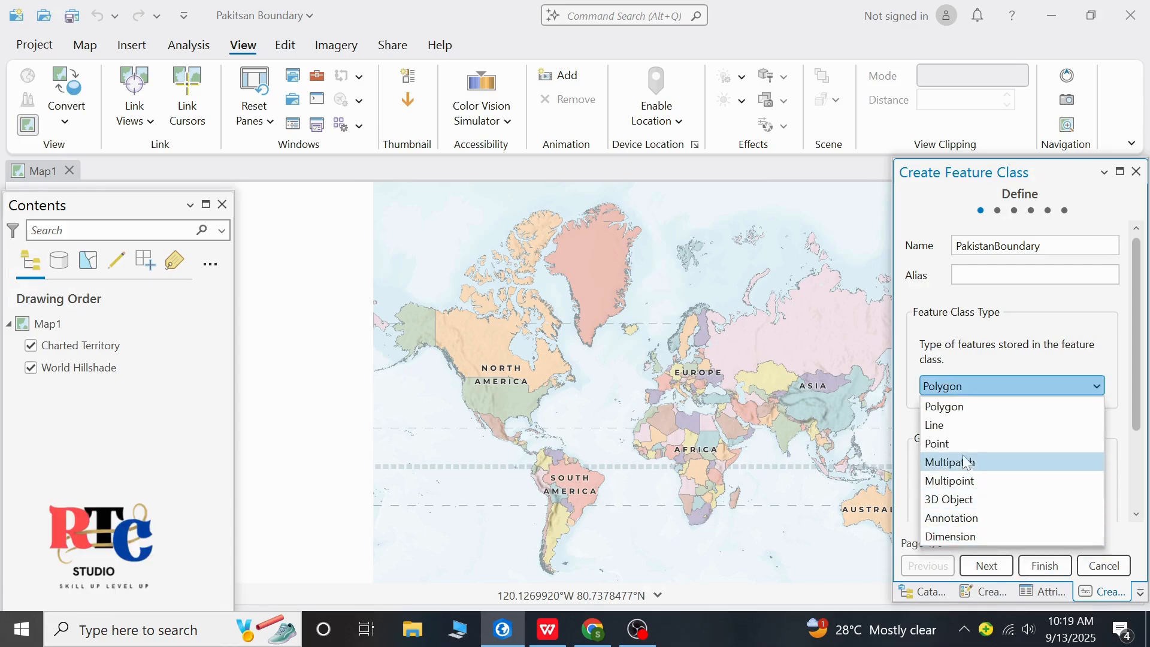
left_click(952, 405)
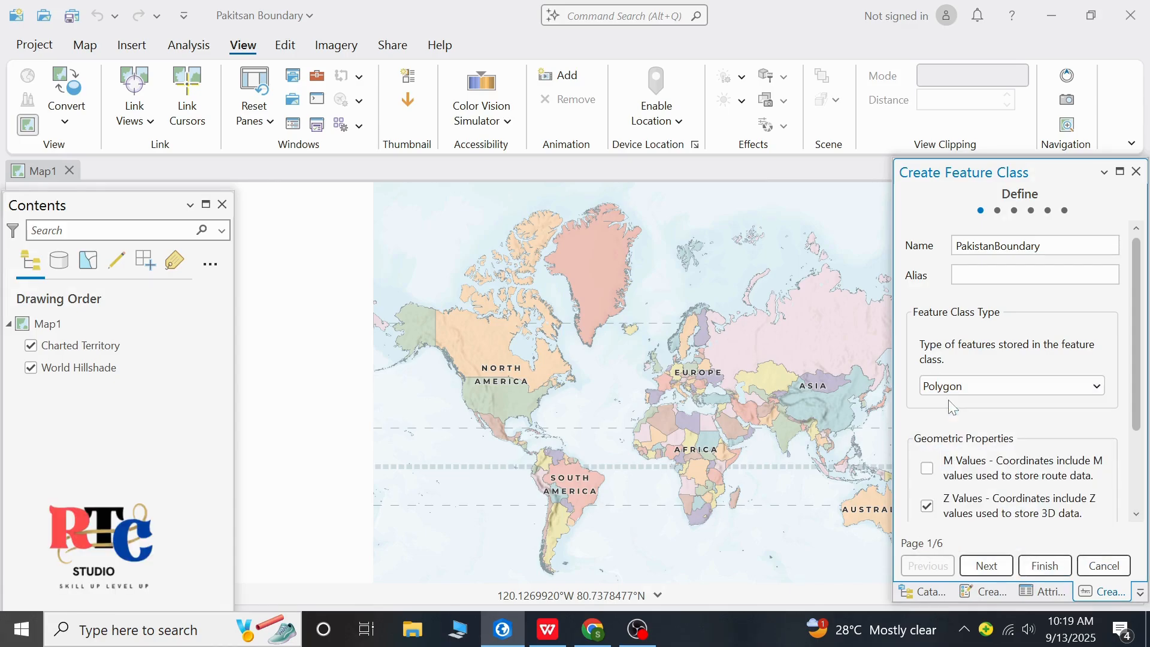
left_click(1045, 569)
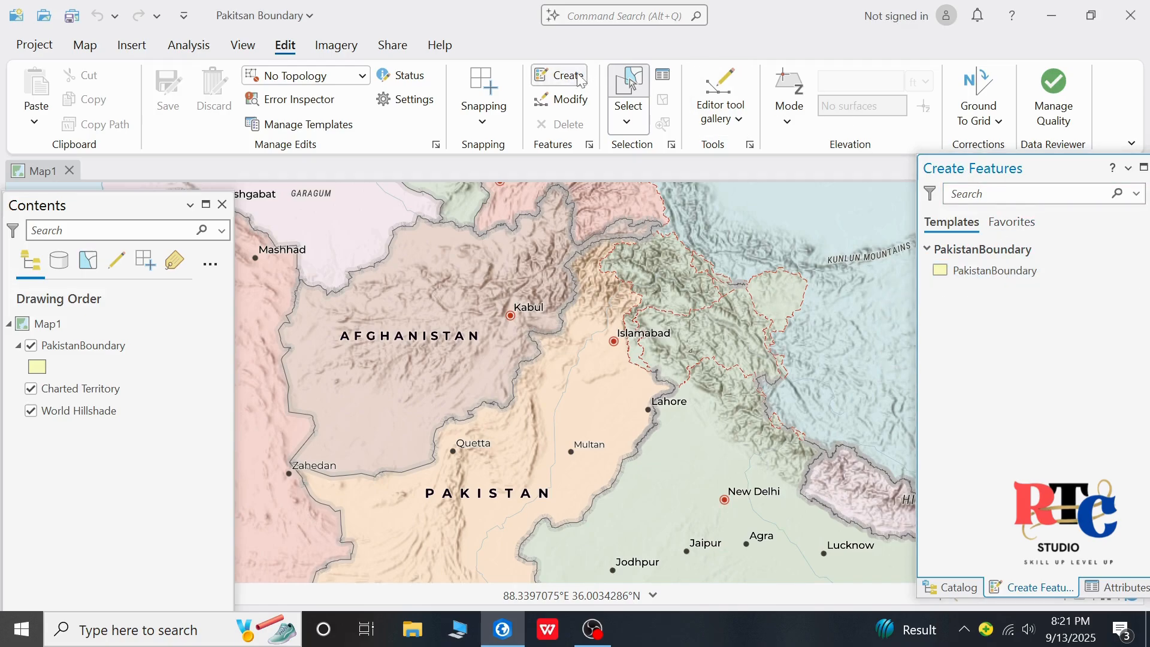
Start a PakistanBoundary polygon with its first vertices at the northern tip, where the border meets China.
left_click(964, 270)
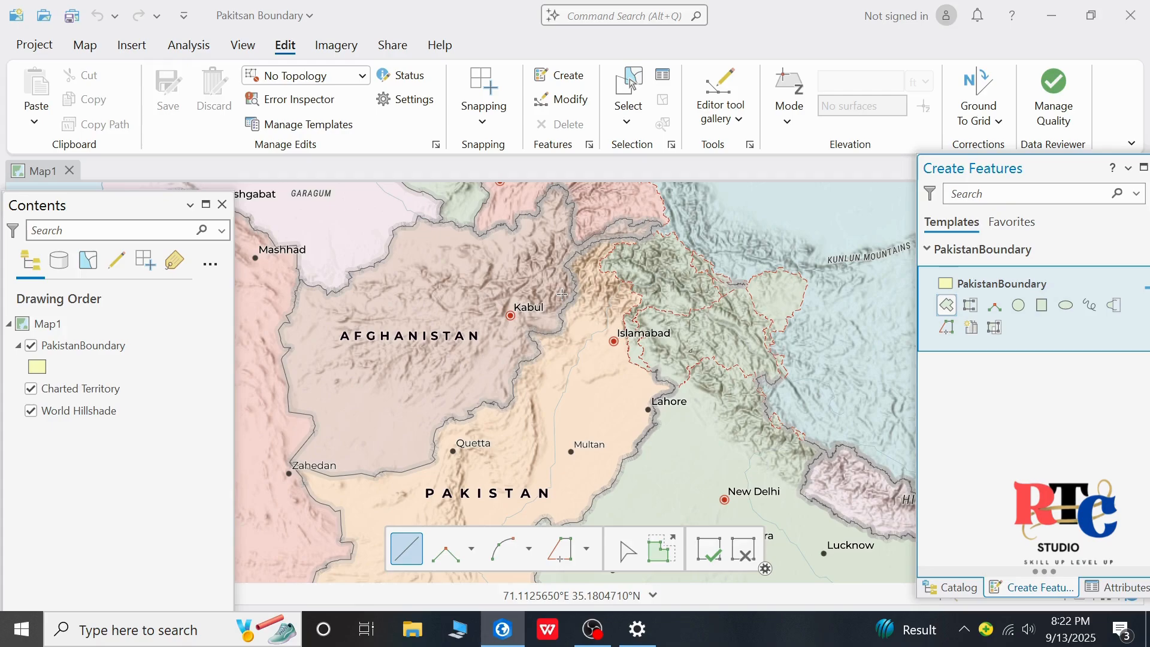
left_click(652, 231)
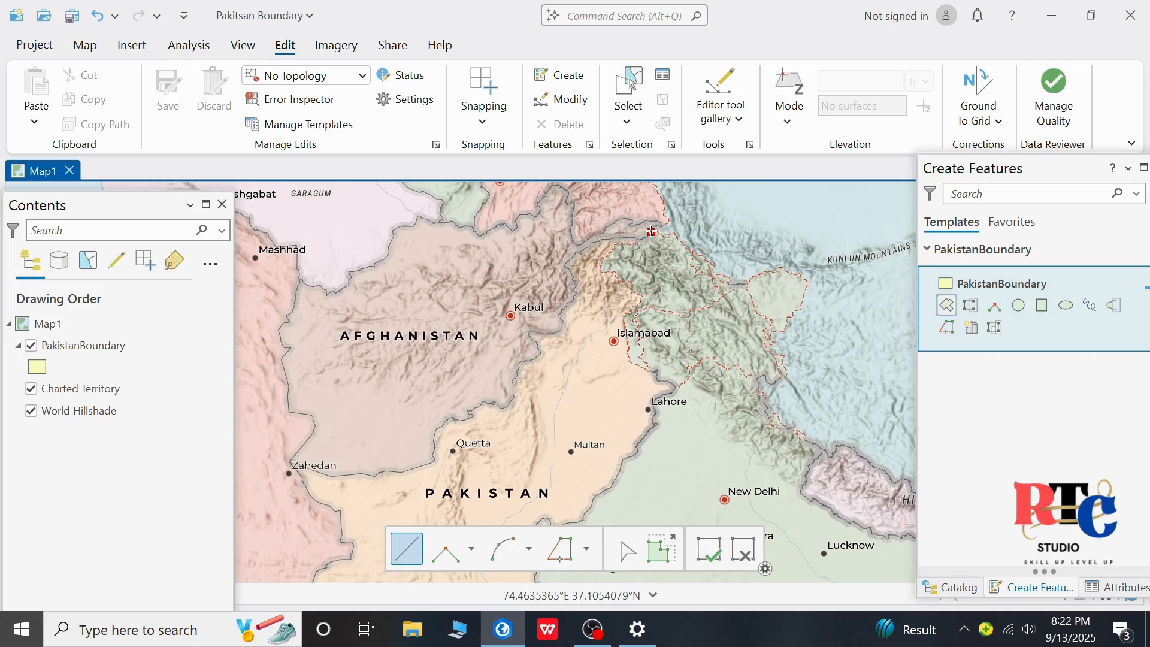
scroll(651, 232, "up", 4)
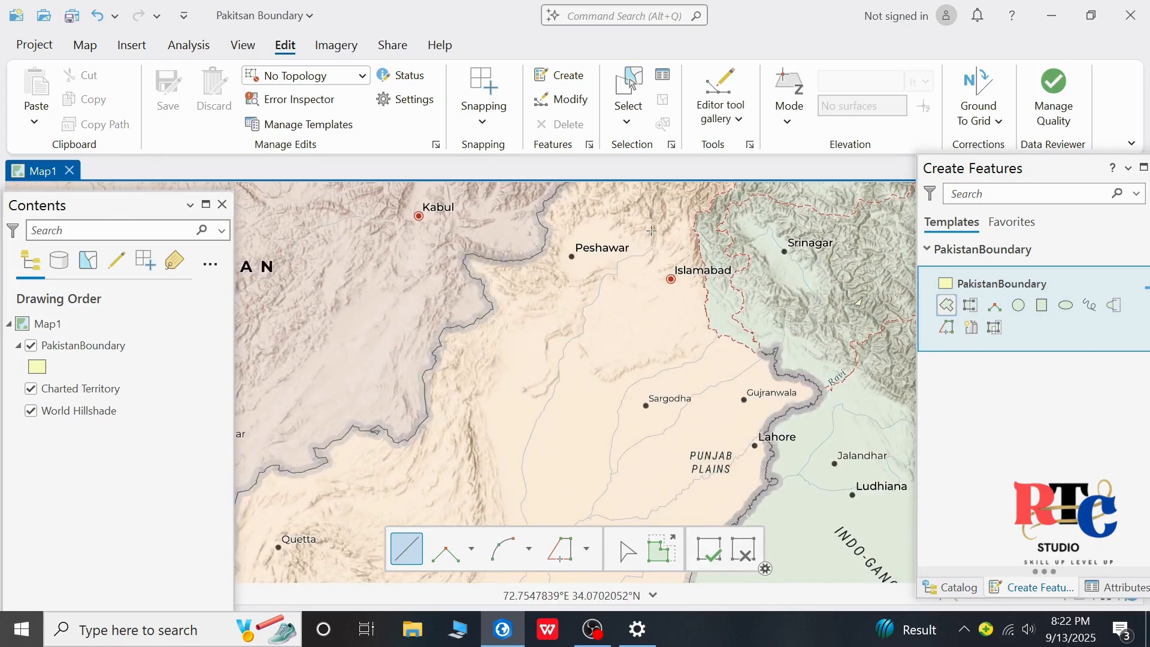
key("Up")
key("Up")
key("Up")
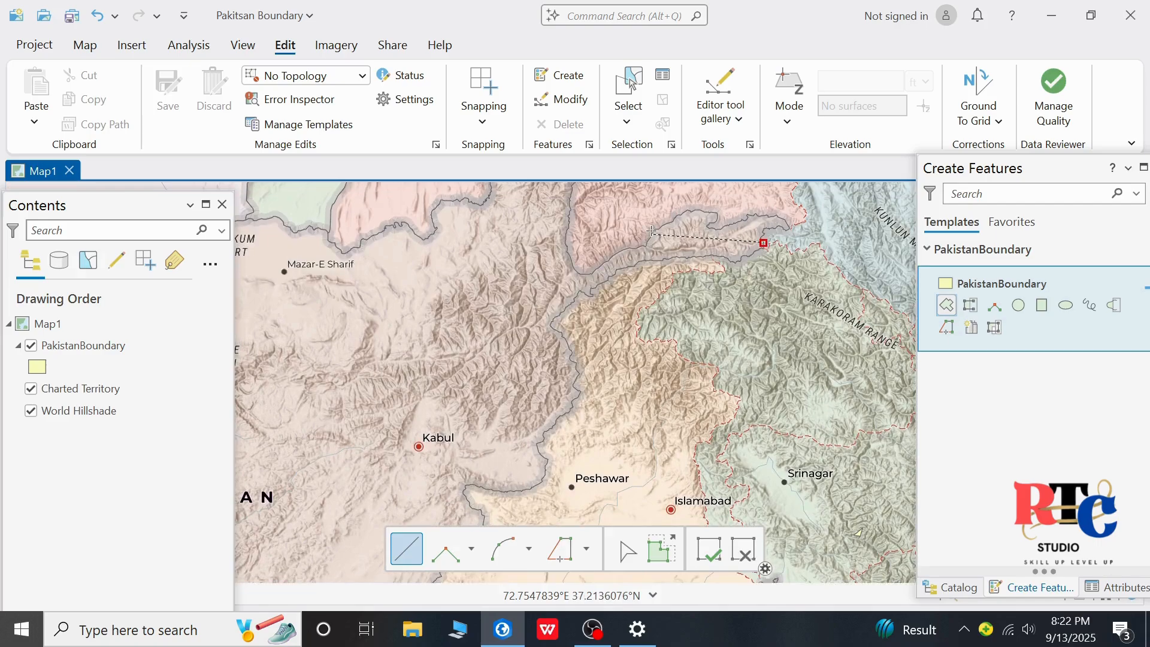
key("Right")
key("Right")
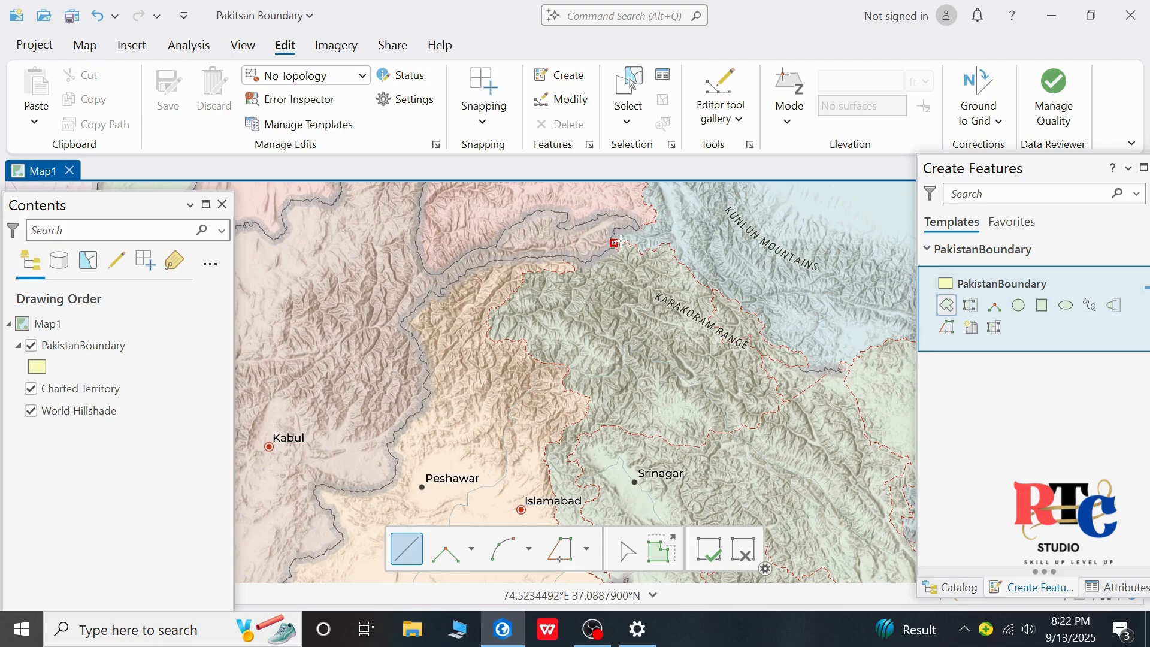
left_click(625, 241)
scroll(611, 290, "down", 3)
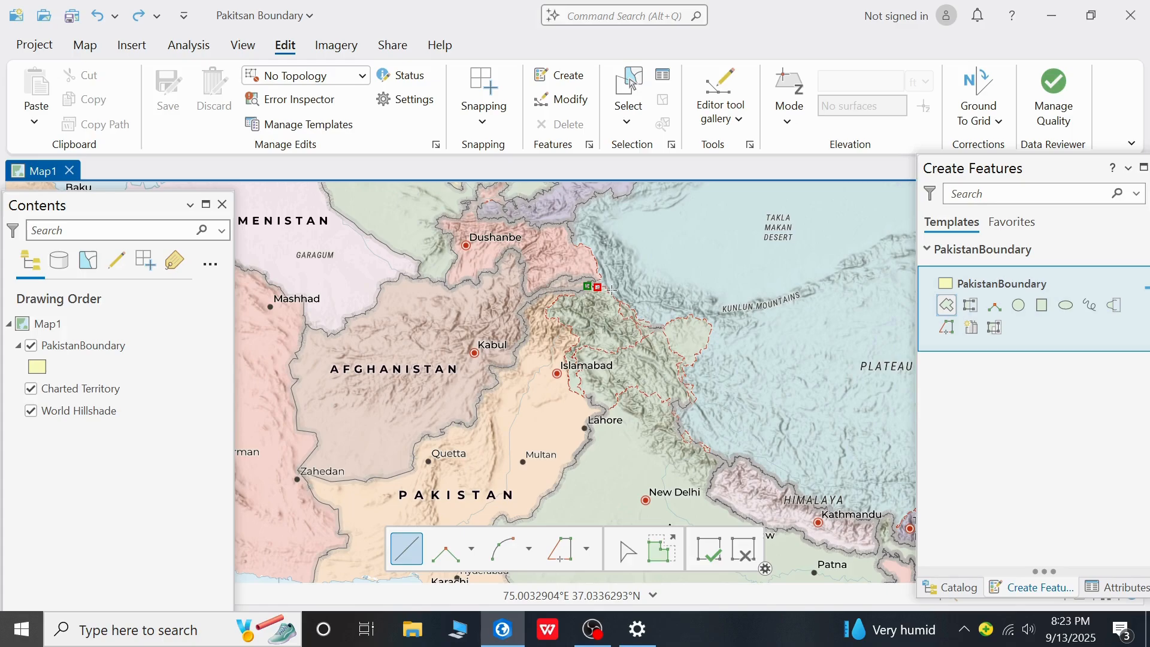
Trace the polygon southeast along the dashed Karakoram border with China, passing inside the Aksai Chin area.
left_click(611, 289)
left_click(620, 301)
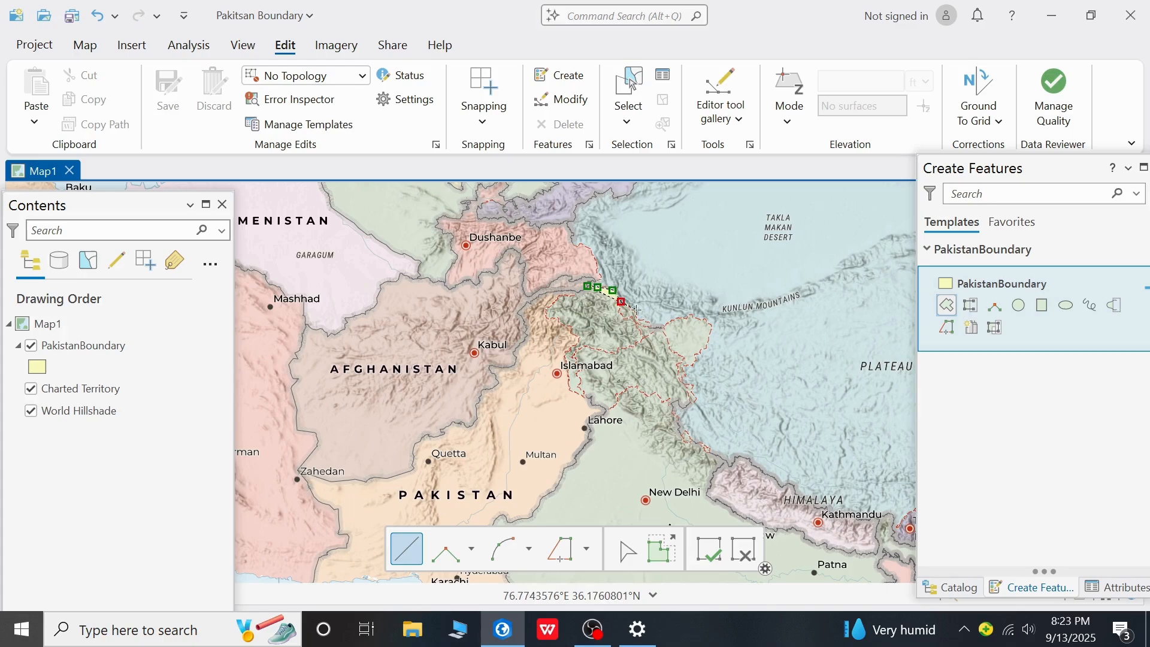
left_click(636, 310)
left_click(643, 328)
left_click(657, 330)
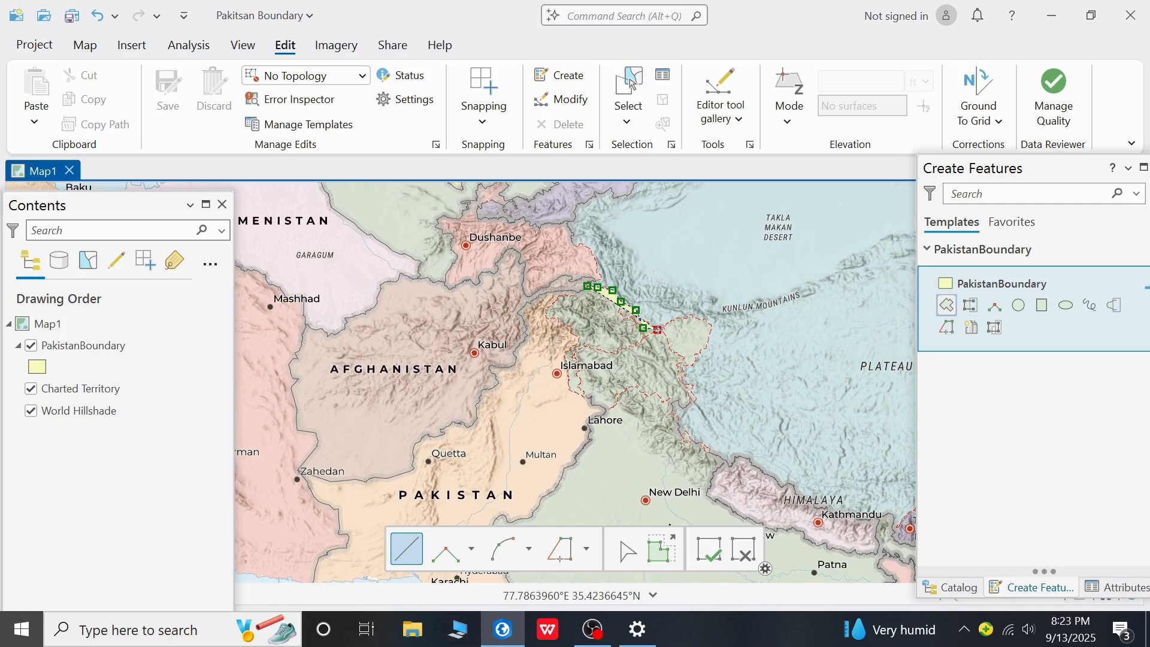
left_click(664, 332)
left_click(673, 349)
left_click(683, 358)
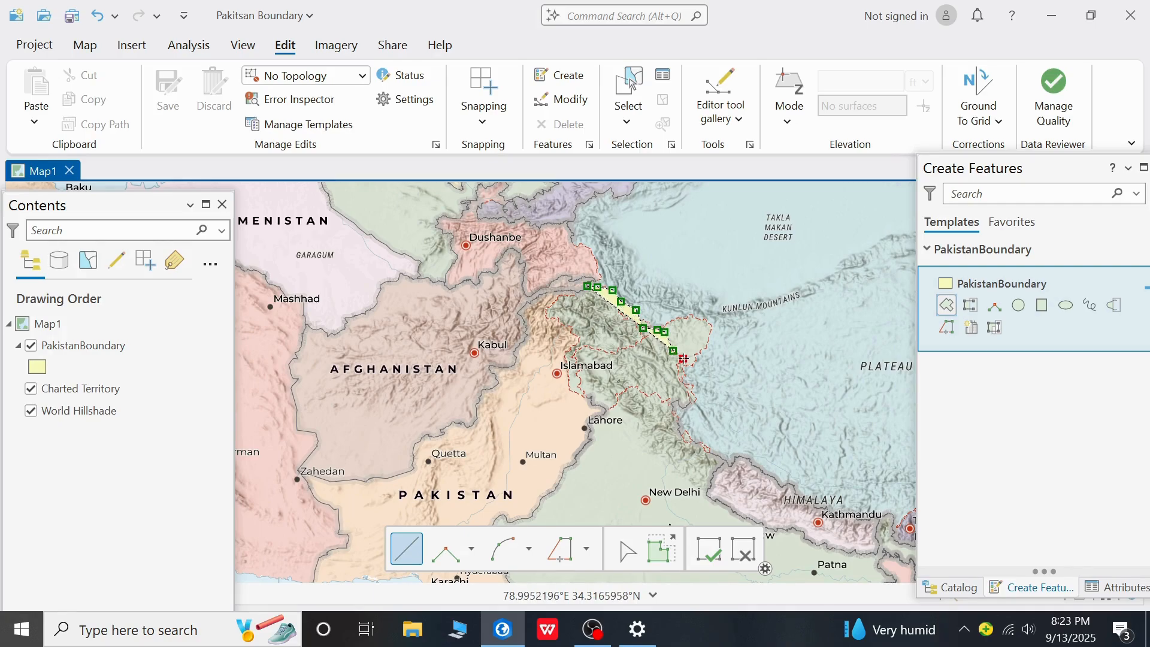
Continue the polygon south and around the southeastern corner of the Kashmir region.
left_click(683, 366)
left_click(682, 378)
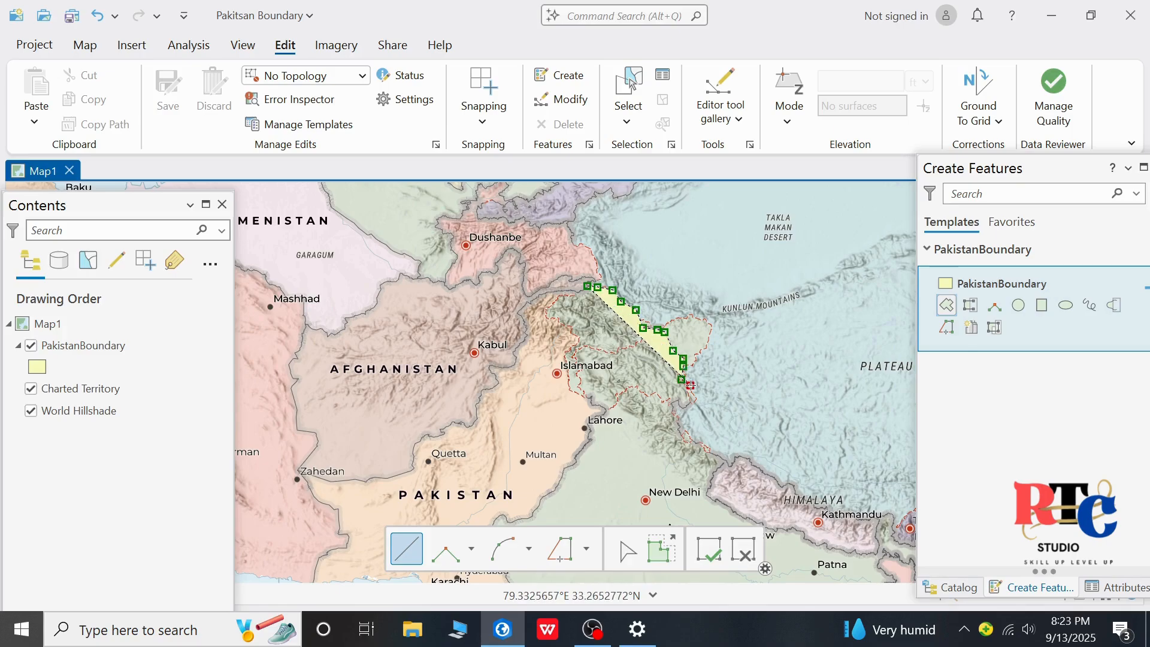
left_click(690, 385)
left_click(694, 392)
left_click(696, 399)
left_click(684, 405)
left_click(673, 404)
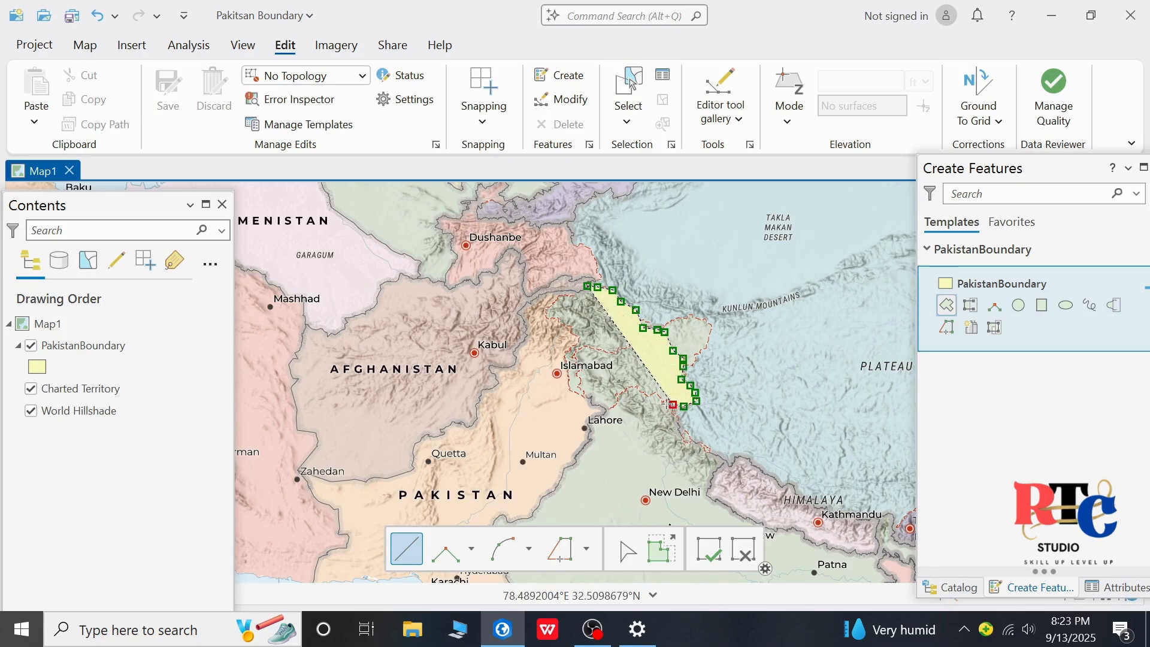
Trace the polygon westward along Kashmir's dashed southern border to the area northeast of Lahore.
left_click(654, 392)
left_click(631, 388)
left_click(619, 386)
left_click(614, 398)
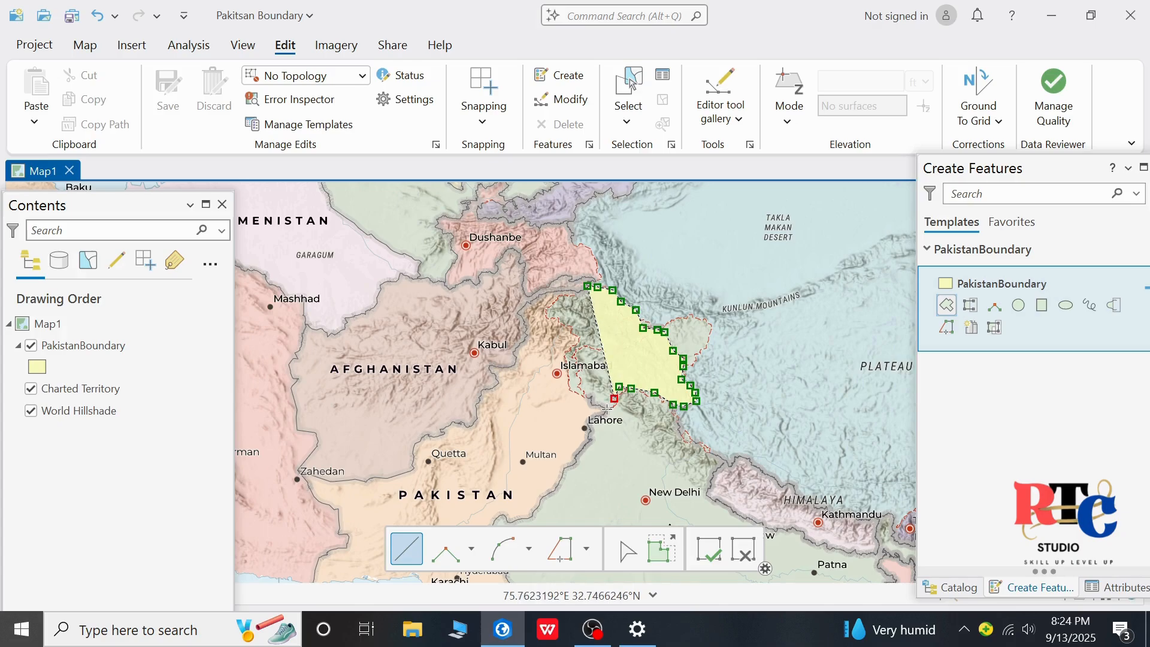
Trace the polygon southwest along the Pakistan–India border, past Lahore to the stretch east of Multan.
left_click(605, 409)
left_click(588, 419)
left_click(586, 427)
left_click(587, 433)
left_click(588, 442)
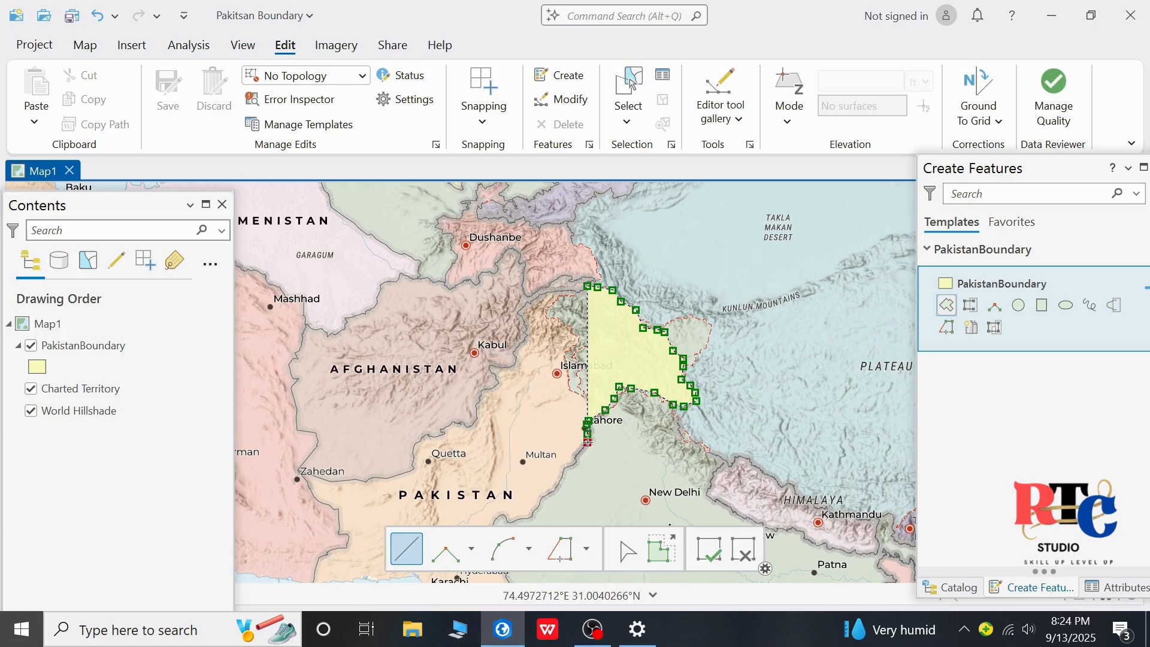
left_click(573, 458)
left_click(572, 463)
left_click(564, 466)
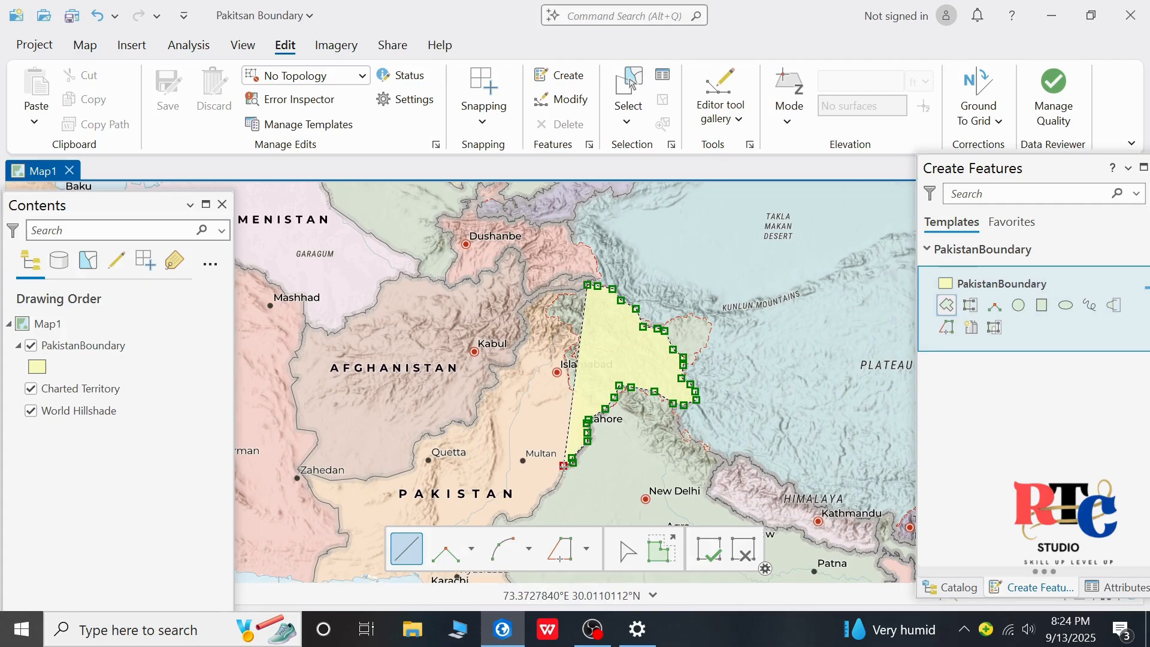
Trace the Pakistan–India border from east of Bahawalpur southwest to the northwestern edge of the Thar Desert.
key("Down")
key("Down")
key("Down")
key("plus")
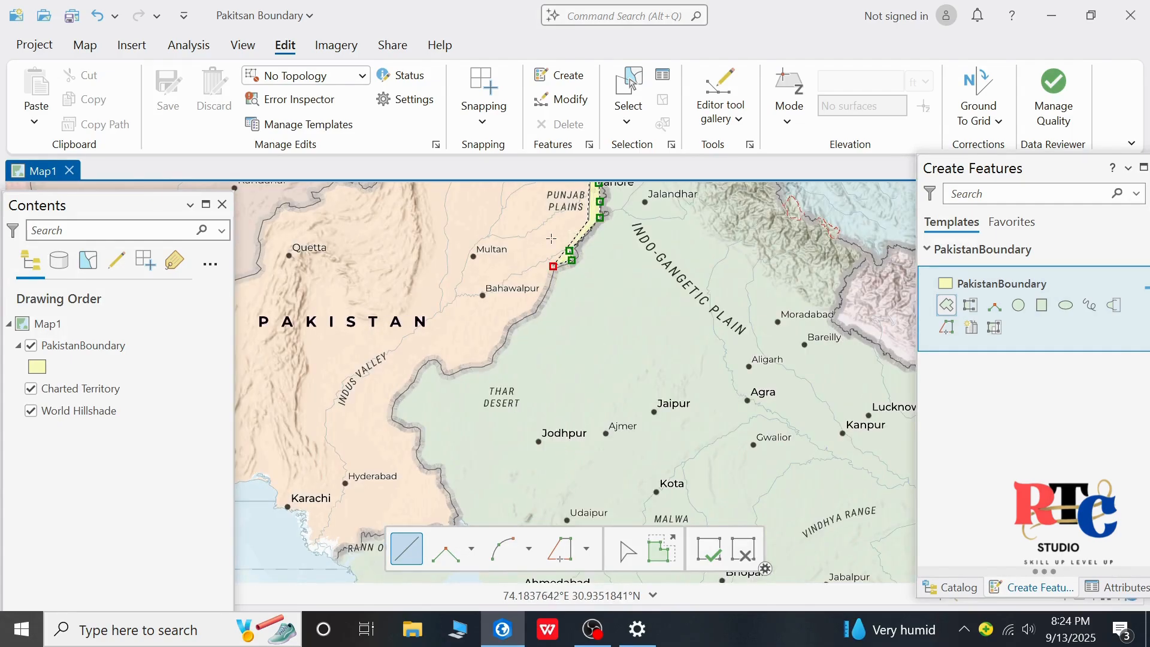
left_click(544, 294)
left_click(534, 312)
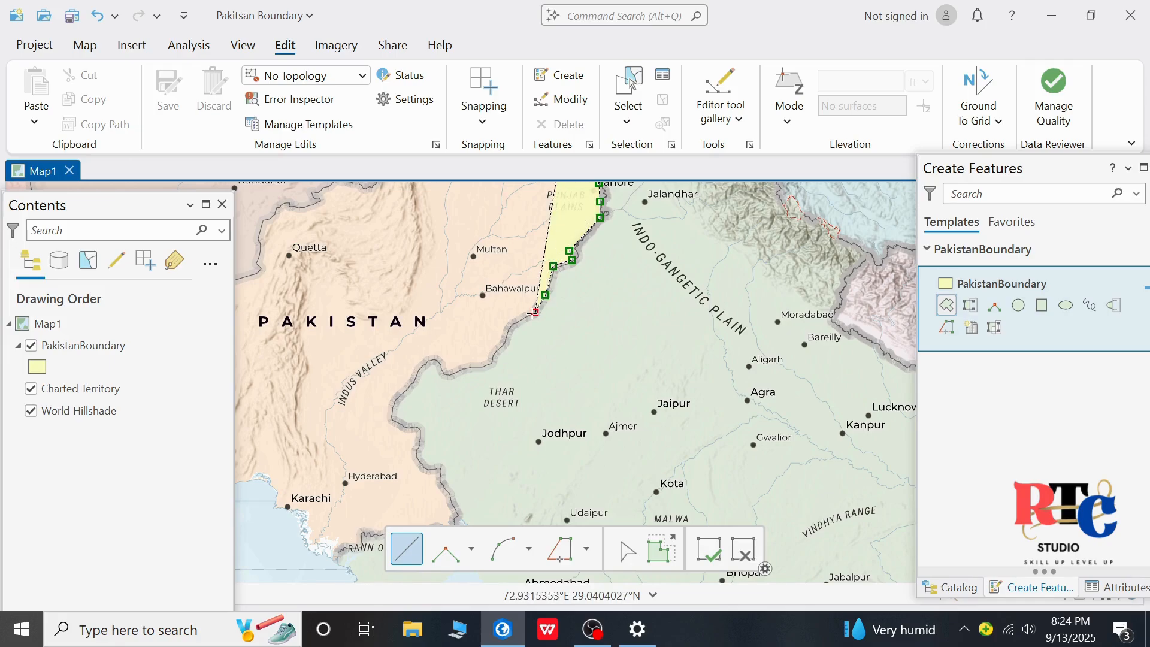
left_click(507, 327)
left_click(491, 357)
left_click(485, 369)
left_click(443, 376)
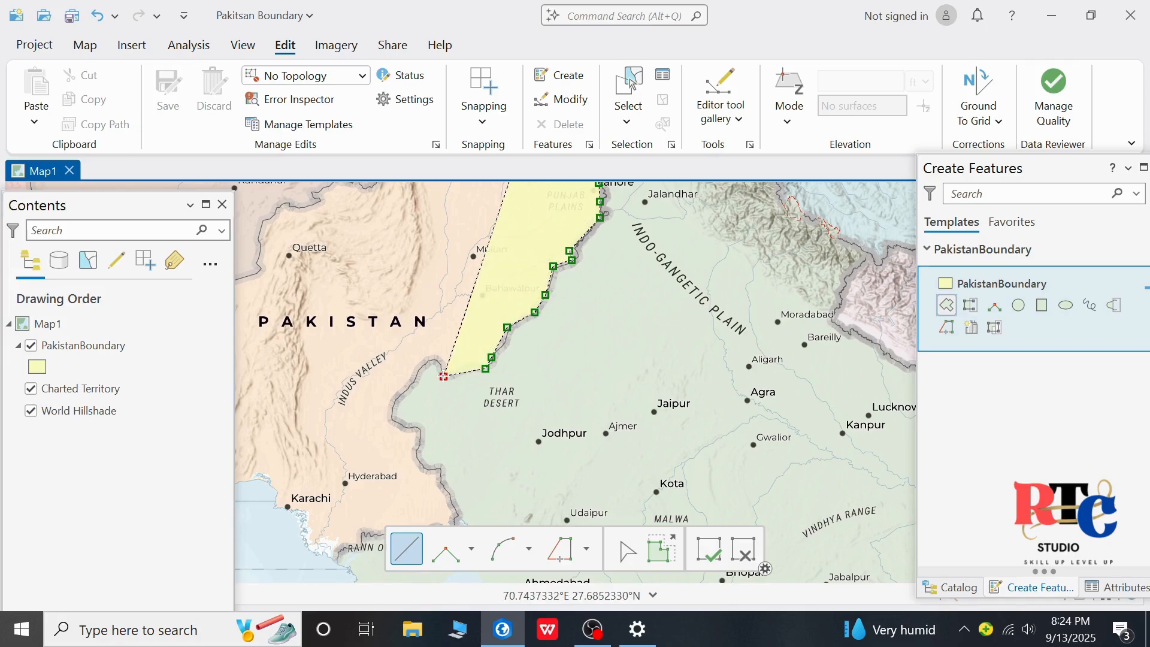
Trace the polygon around the northwestern edge of the Thar Desert and south along the Pakistan–India border east of the Indus Valley.
left_click(425, 359)
left_click(408, 386)
left_click(390, 410)
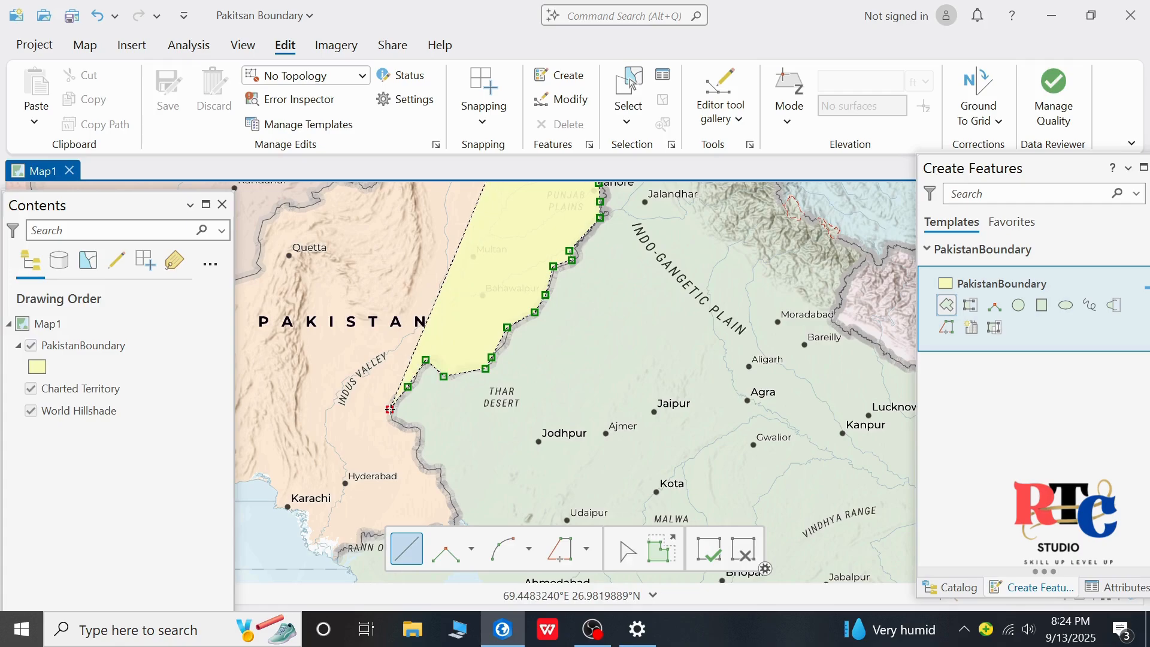
left_click(402, 428)
left_click(417, 429)
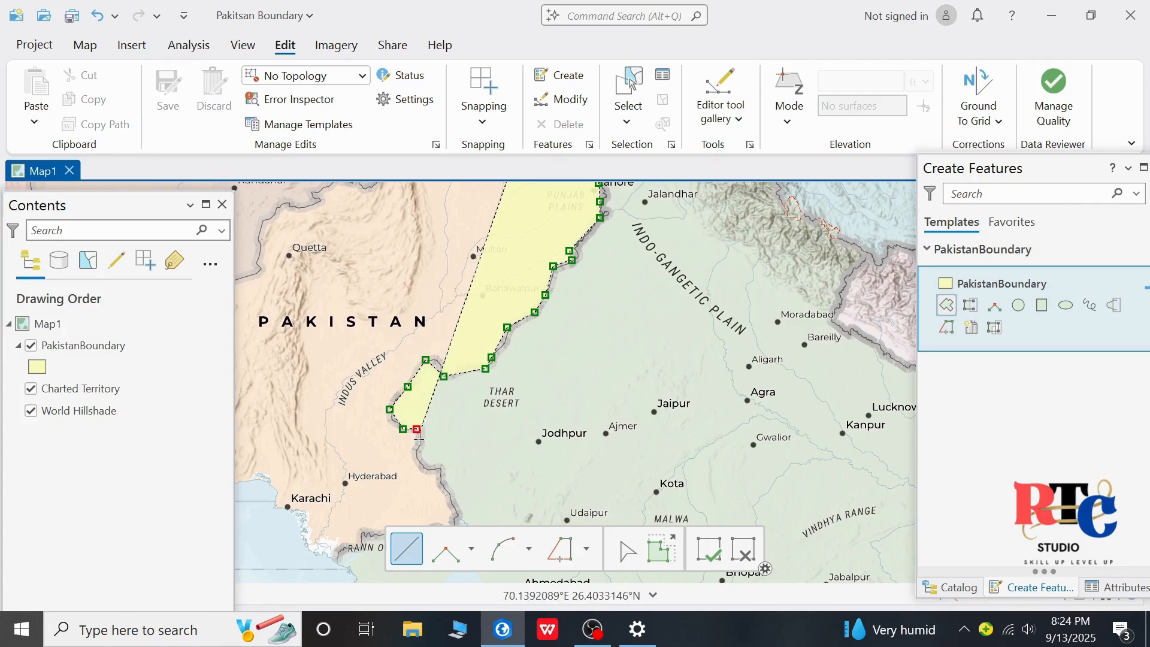
Continue the polygon southeast along the Pakistan–India border, east of Hyderabad, to the corner at the Rann of Kachchh's eastern end.
left_click(416, 454)
left_click(431, 473)
left_click(439, 471)
left_click(443, 488)
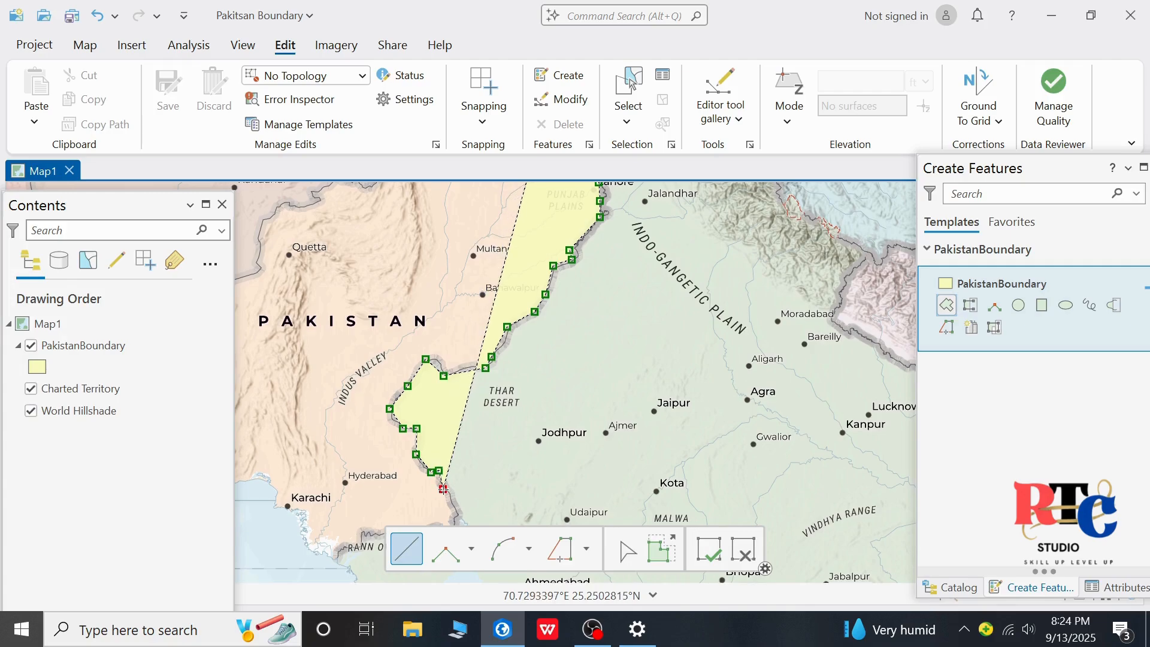
key("Down")
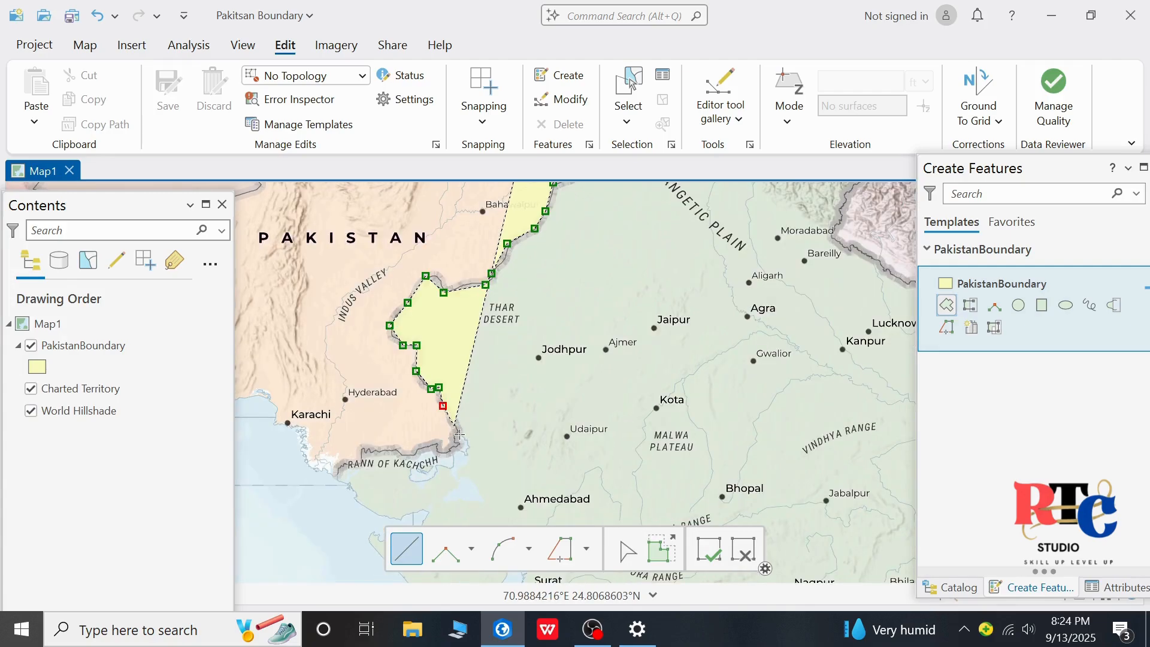
left_click(454, 426)
left_click(452, 440)
left_click(461, 443)
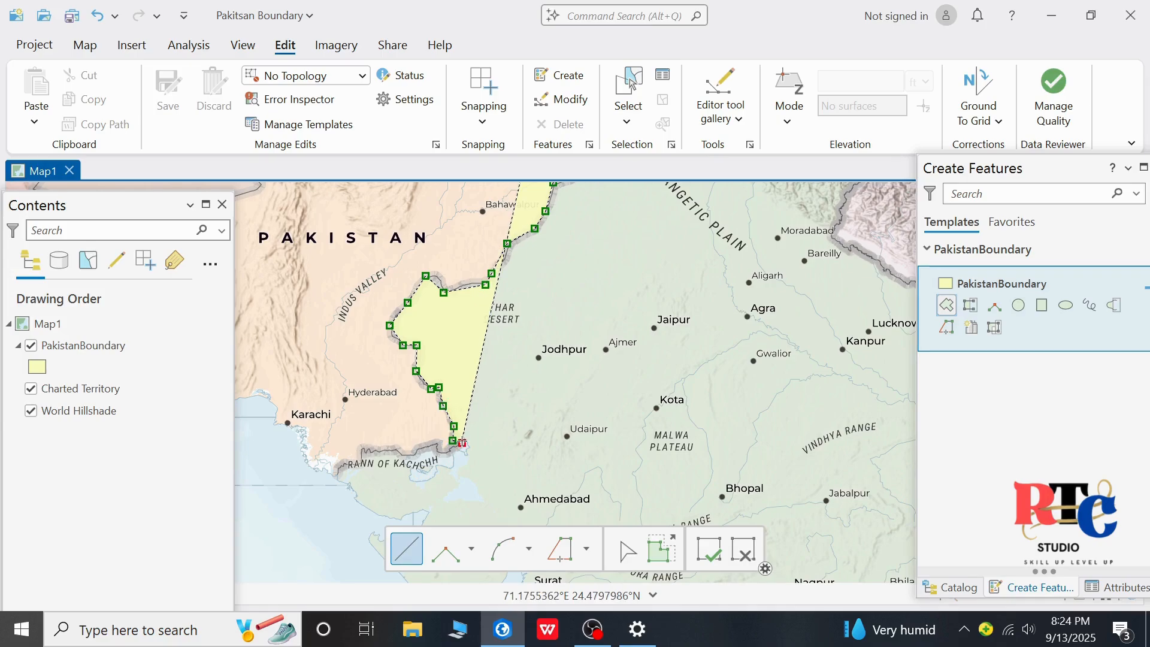
Trace the polygon westward along the northern edge of the Rann of Kachchh to the Arabian Sea coast.
left_click(438, 453)
left_click(435, 446)
left_click(412, 452)
left_click(400, 455)
left_click(374, 449)
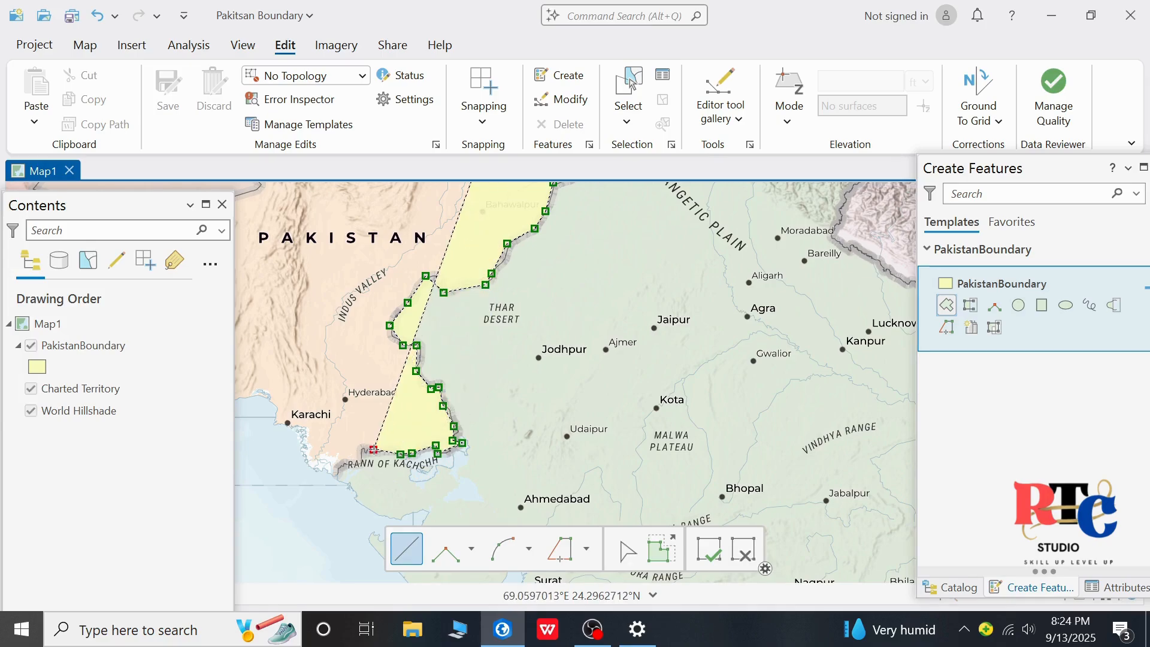
left_click(357, 451)
left_click(350, 463)
left_click(339, 466)
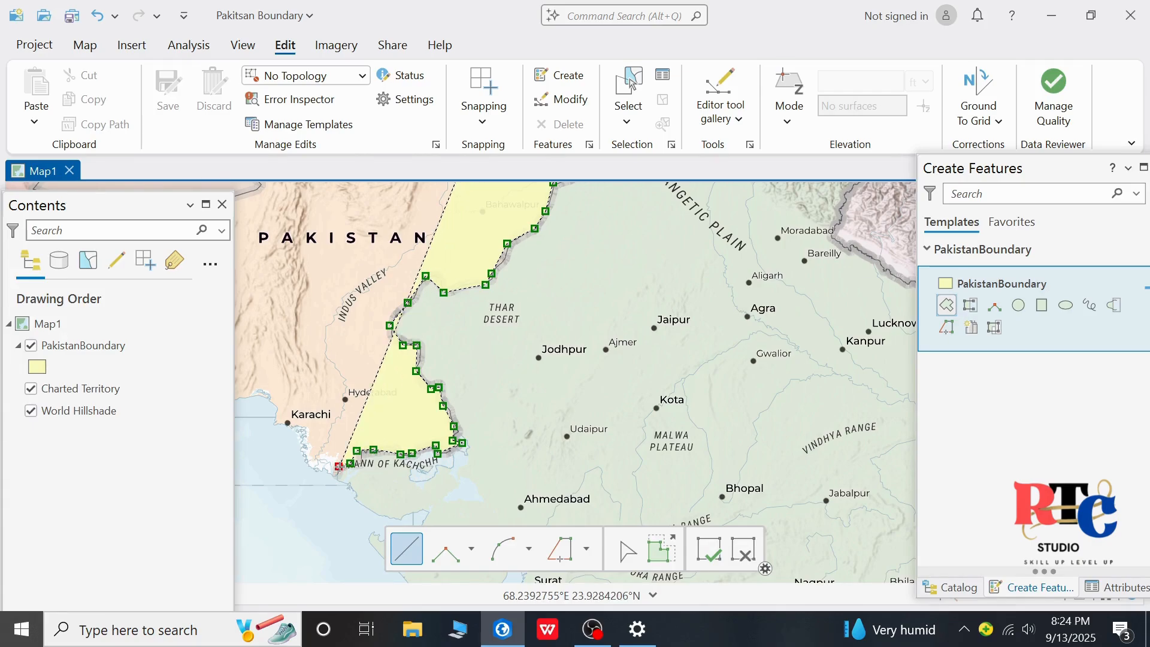
Trace the polygon northwest along the coastline, around the Indus delta and past Karachi.
left_click(332, 476)
left_click(321, 472)
left_click(304, 457)
left_click(305, 435)
left_click(293, 423)
left_click(277, 422)
left_click(274, 402)
left_click(270, 397)
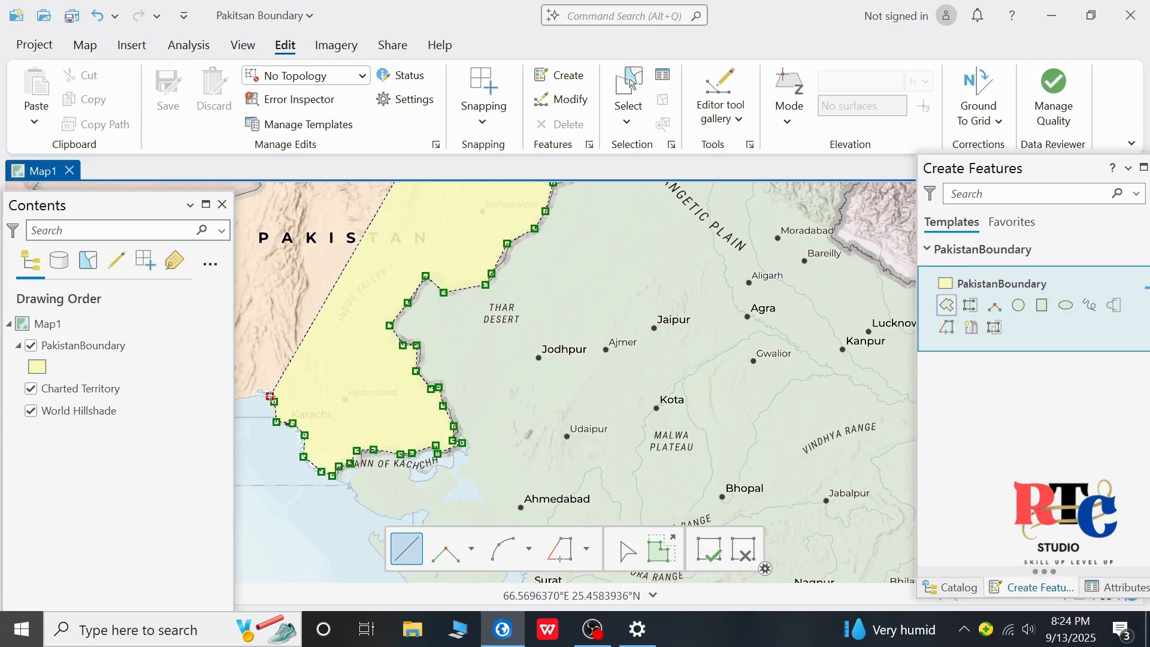
Trace the polygon west along the Makran coast, past Gwadar, toward the Iranian border.
key("Left")
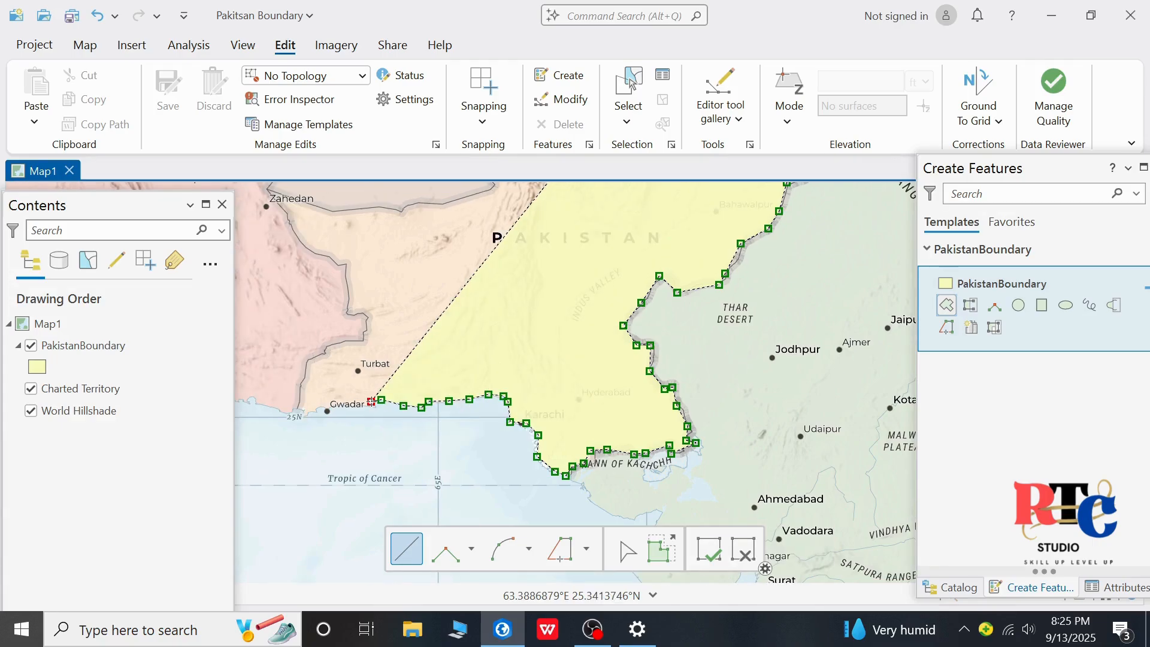
left_click(370, 402)
left_click(370, 407)
left_click(328, 408)
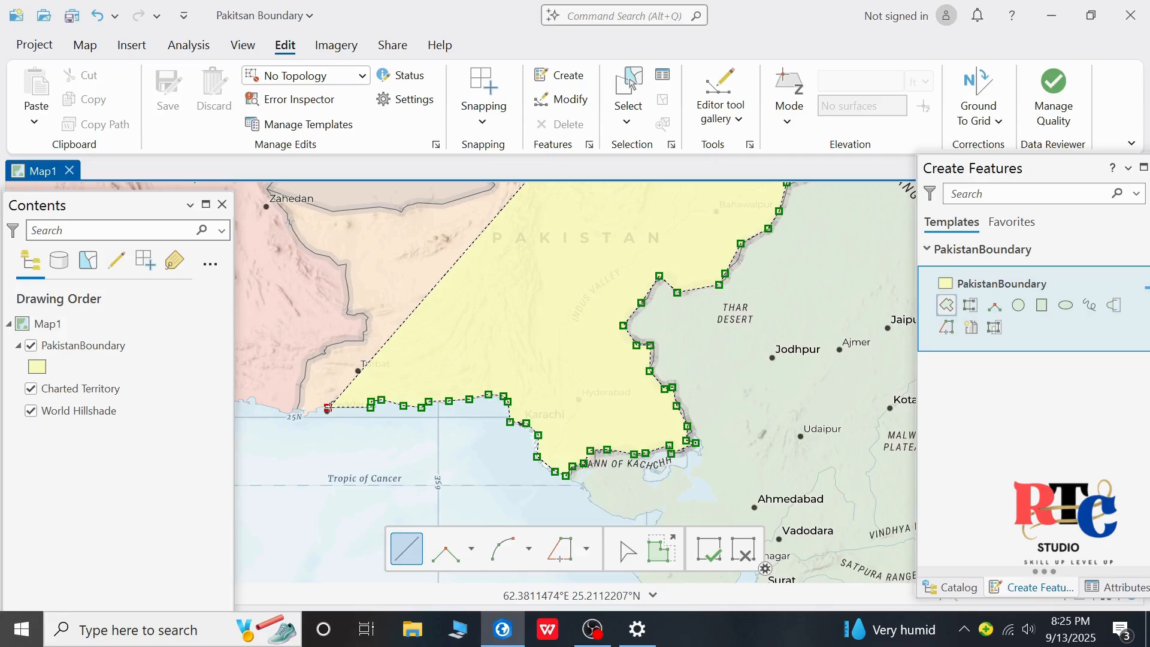
left_click(317, 406)
left_click(306, 415)
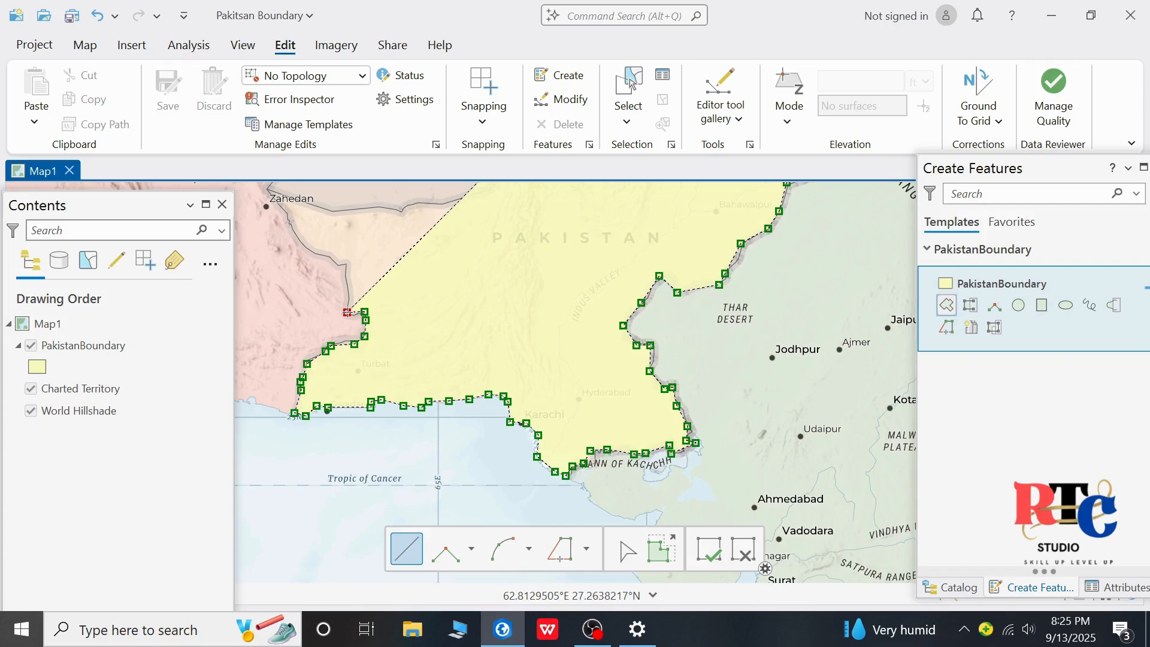
Trace the Pakistan–Iran border northwest from the bend north of Turbat to just southeast of Zahedan.
left_click(350, 289)
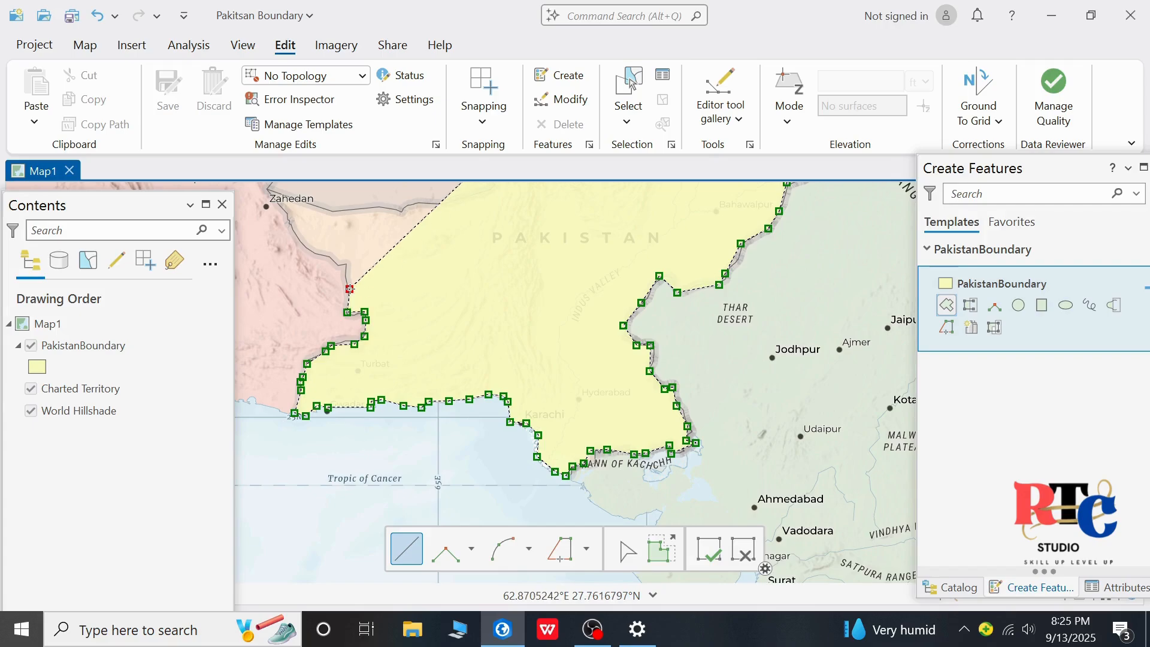
left_click(343, 266)
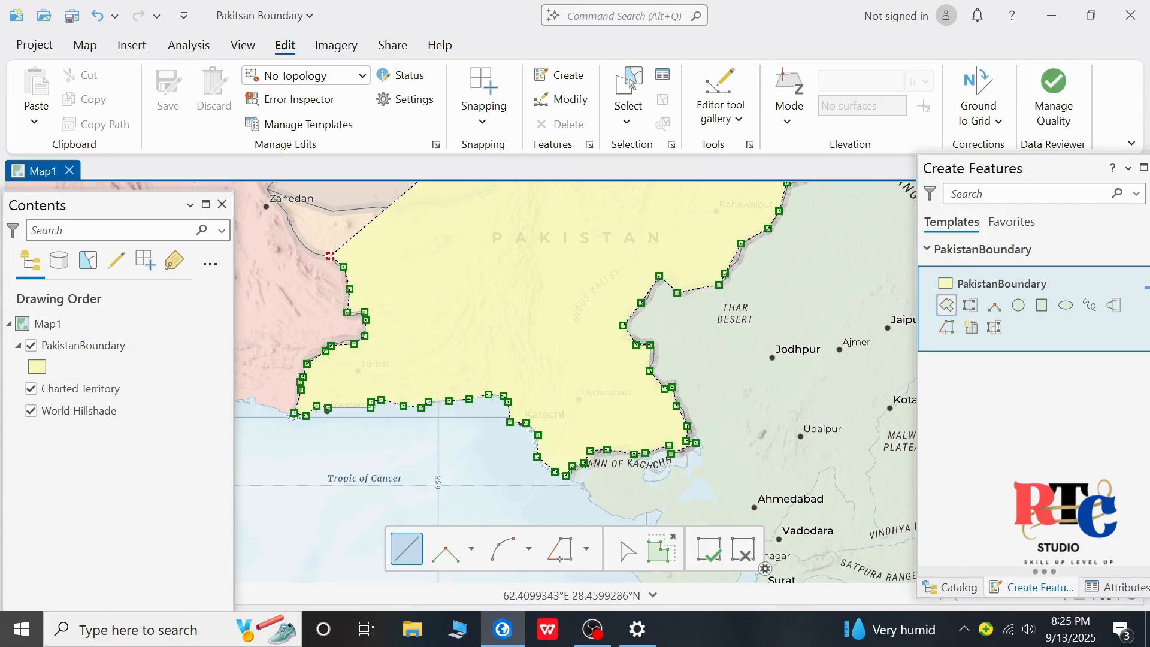
left_click(331, 256)
left_click(307, 246)
left_click(290, 223)
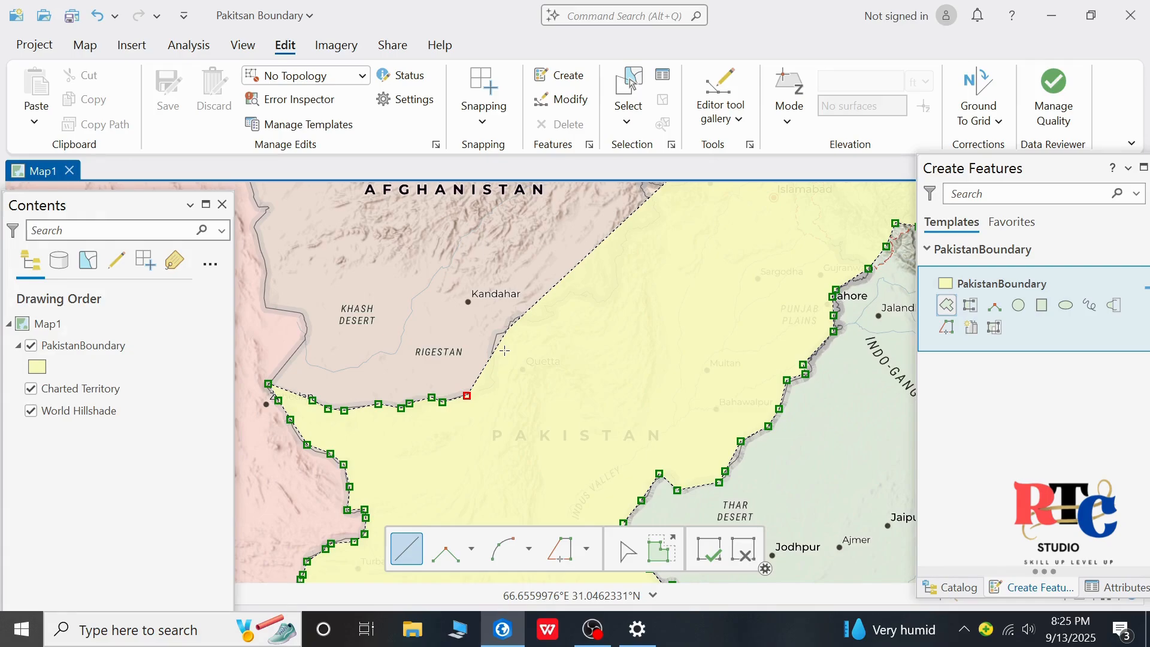
Trace the Pakistan–Afghanistan border from south of Rigestan northeast to the stretch east of Kandahar.
left_click(493, 382)
left_click(486, 376)
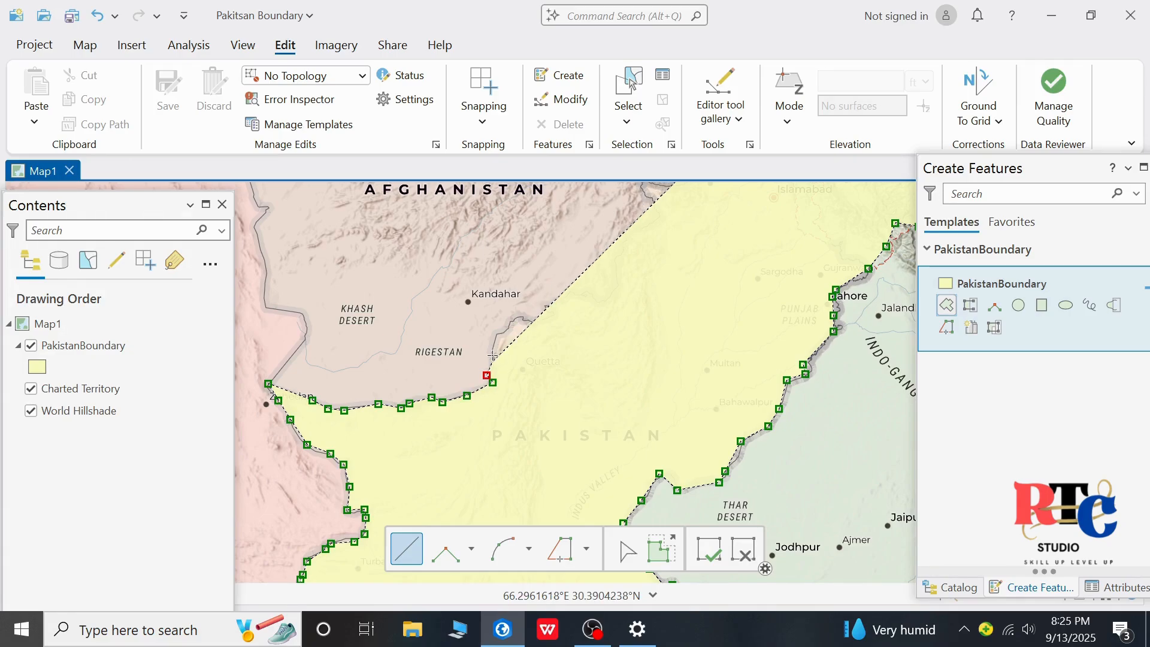
left_click(491, 356)
left_click(496, 334)
left_click(509, 323)
left_click(523, 315)
left_click(545, 319)
left_click(556, 316)
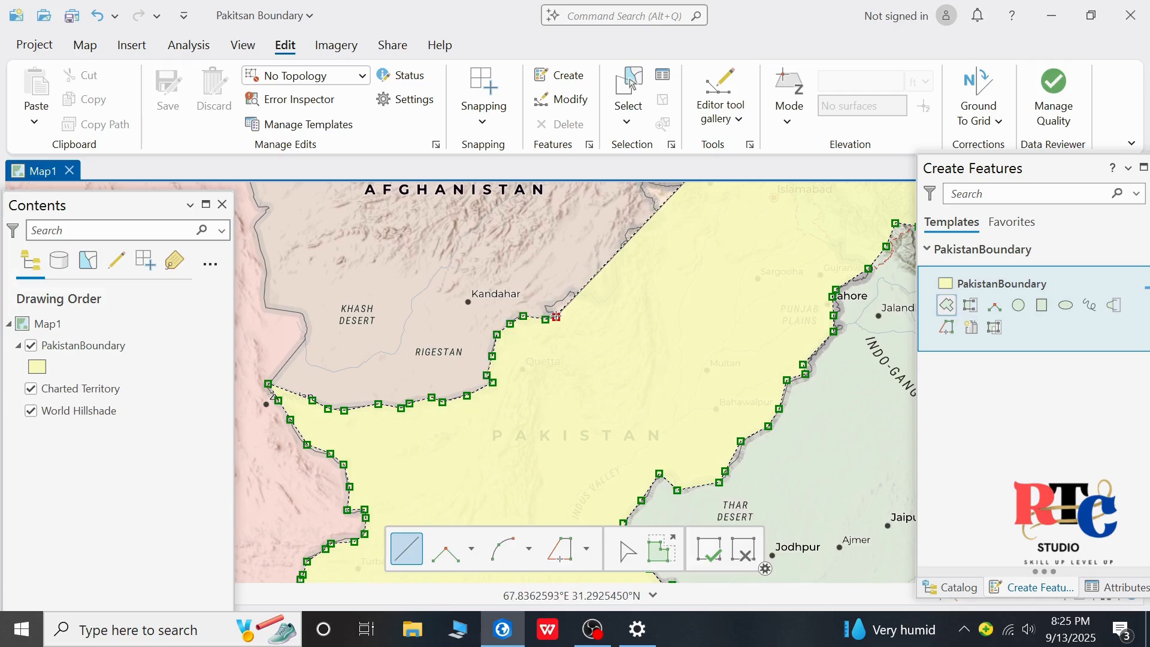
Outline the small border notch east of Kandahar and continue the polygon east along the Afghan border.
left_click(545, 313)
left_click(545, 306)
left_click(560, 301)
left_click(568, 290)
left_click(584, 295)
left_click(597, 302)
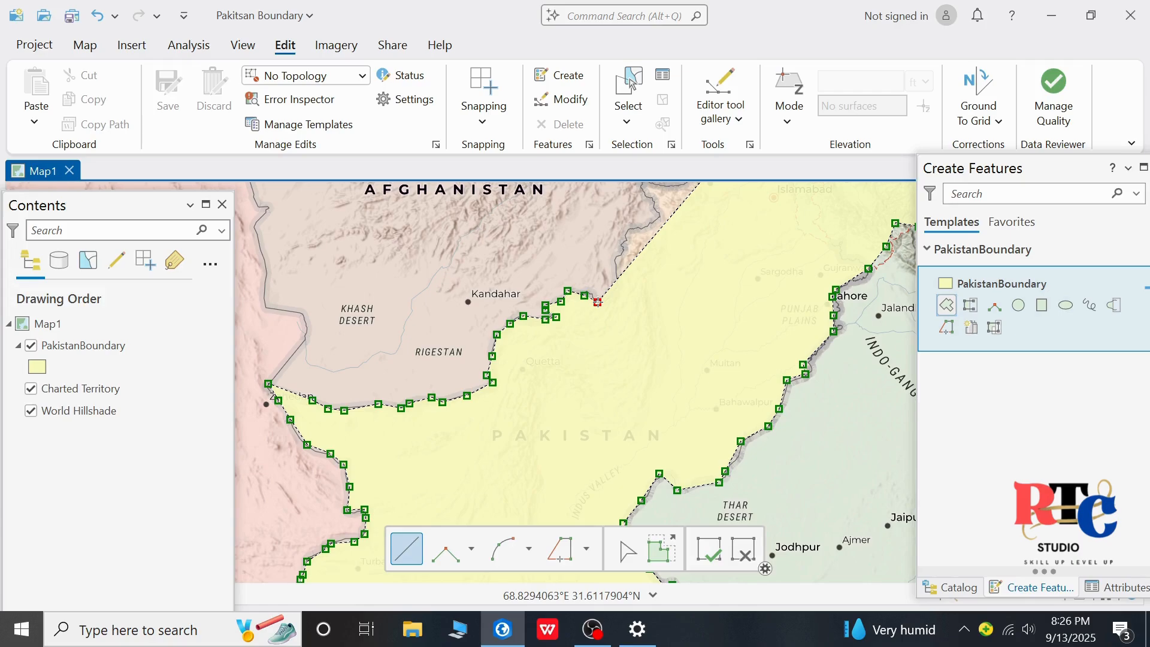
Trace the Afghan border from southeast of Kabul past Peshawar and north into the mountains.
left_click(642, 314)
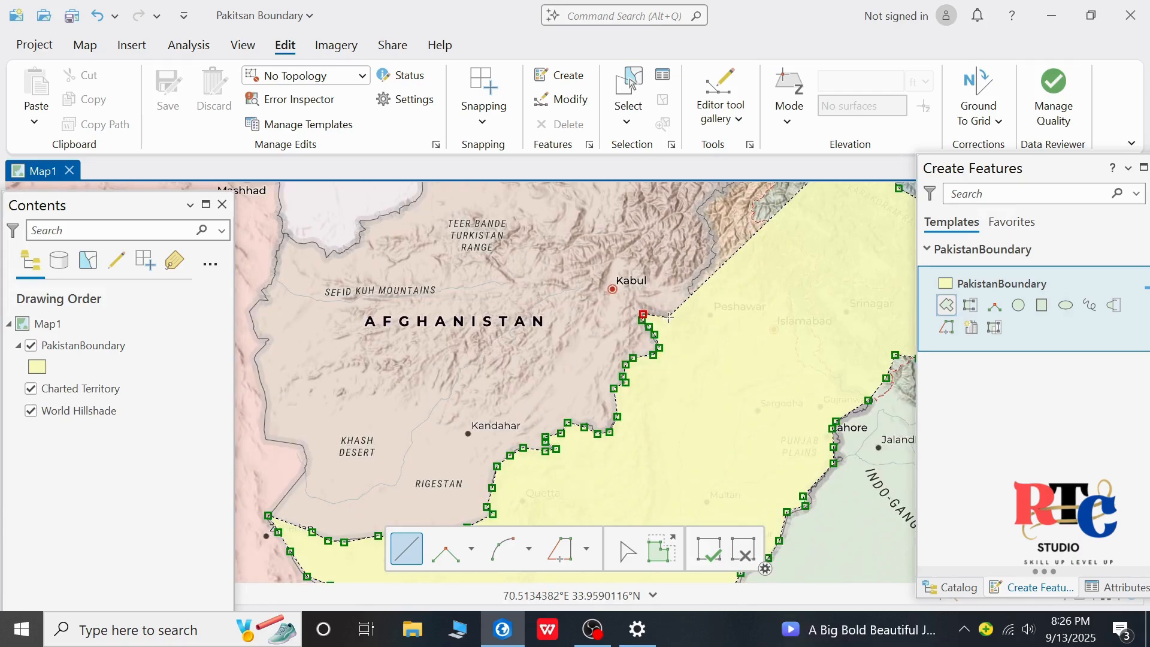
left_click(668, 317)
left_click(689, 317)
left_click(694, 297)
left_click(685, 289)
left_click(694, 279)
left_click(702, 272)
left_click(710, 262)
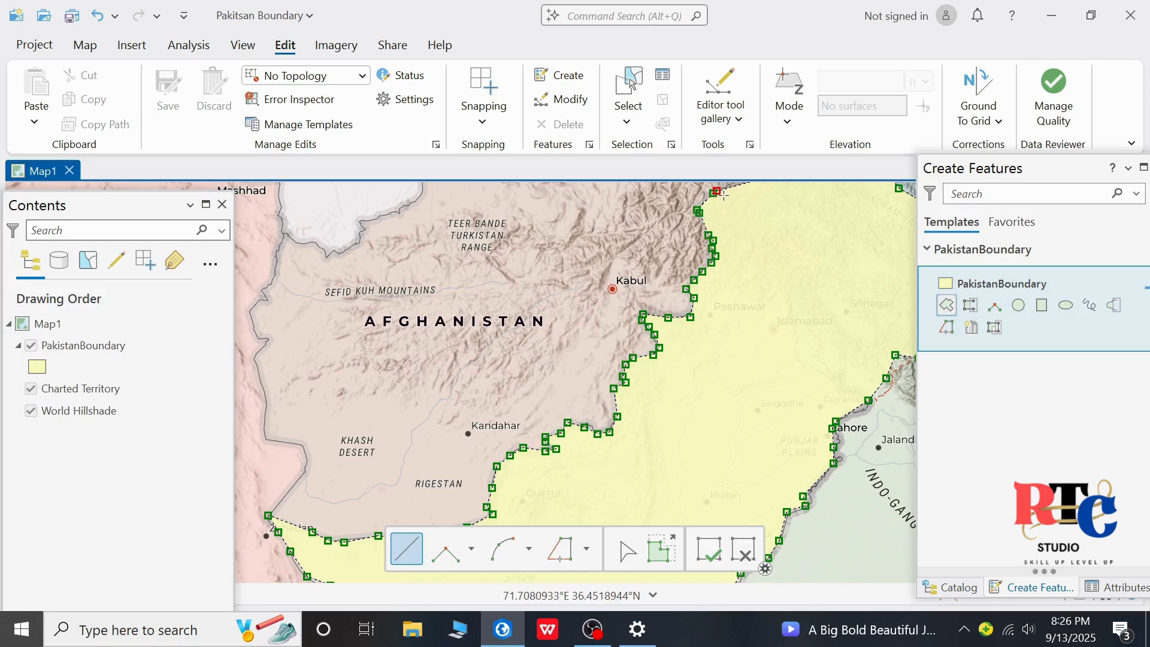
Trace the northern stretch of the Afghan border and finish the PakistanBoundary polygon at its starting vertex.
left_click(728, 198)
key("Up")
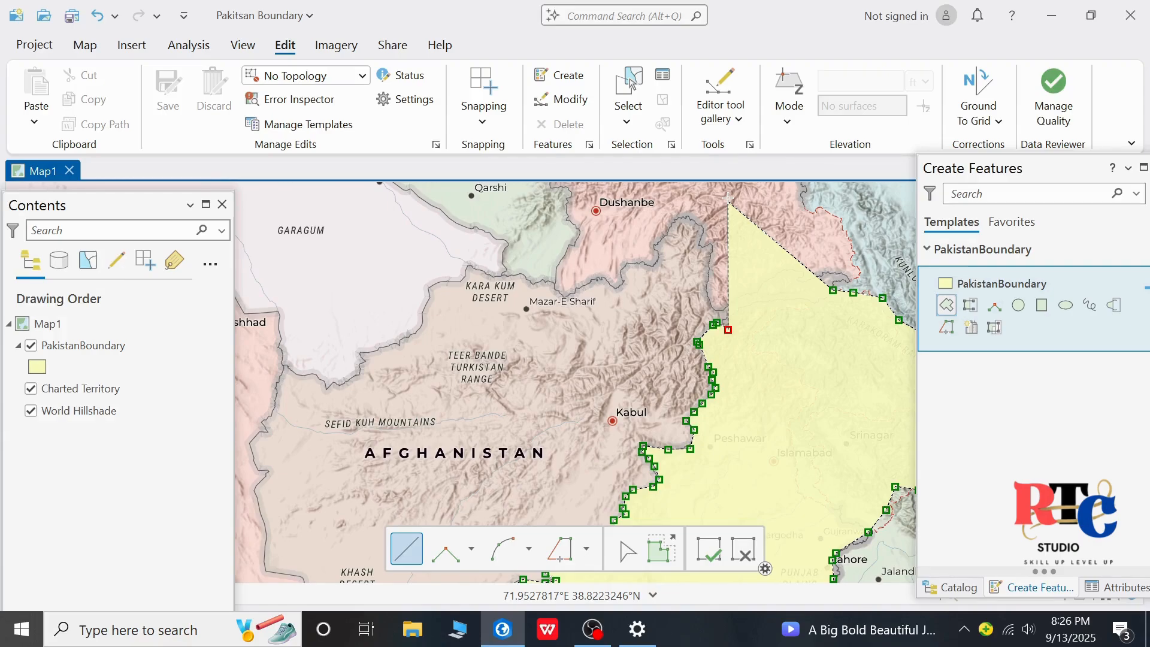
double_click(832, 290)
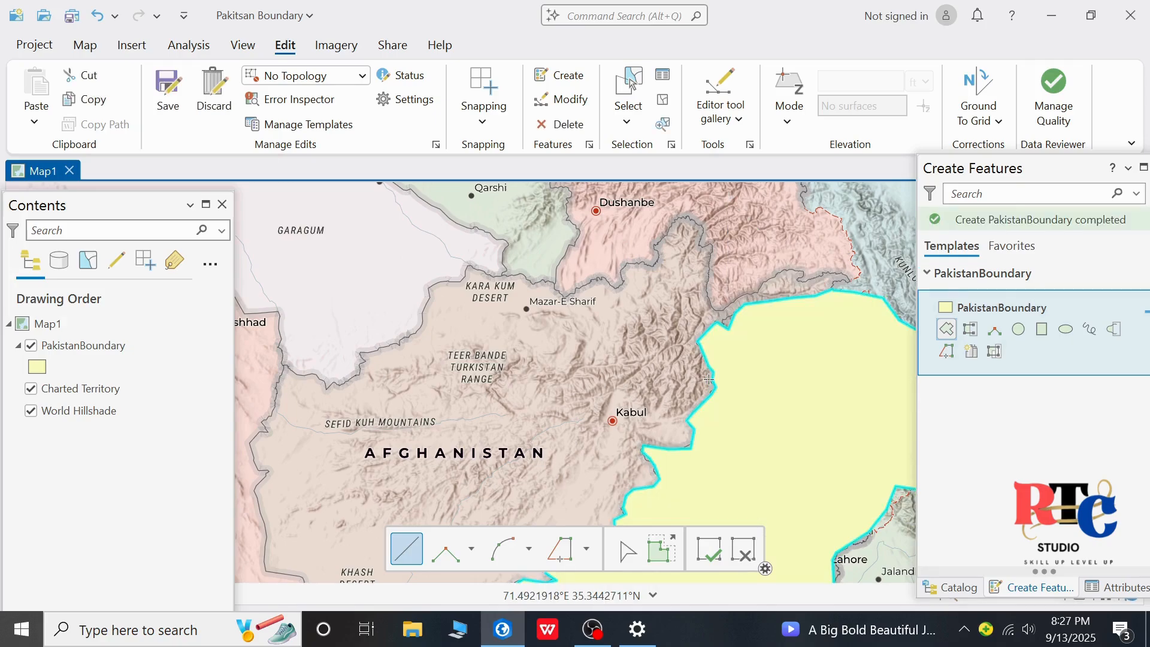
scroll(708, 379, "down", 3)
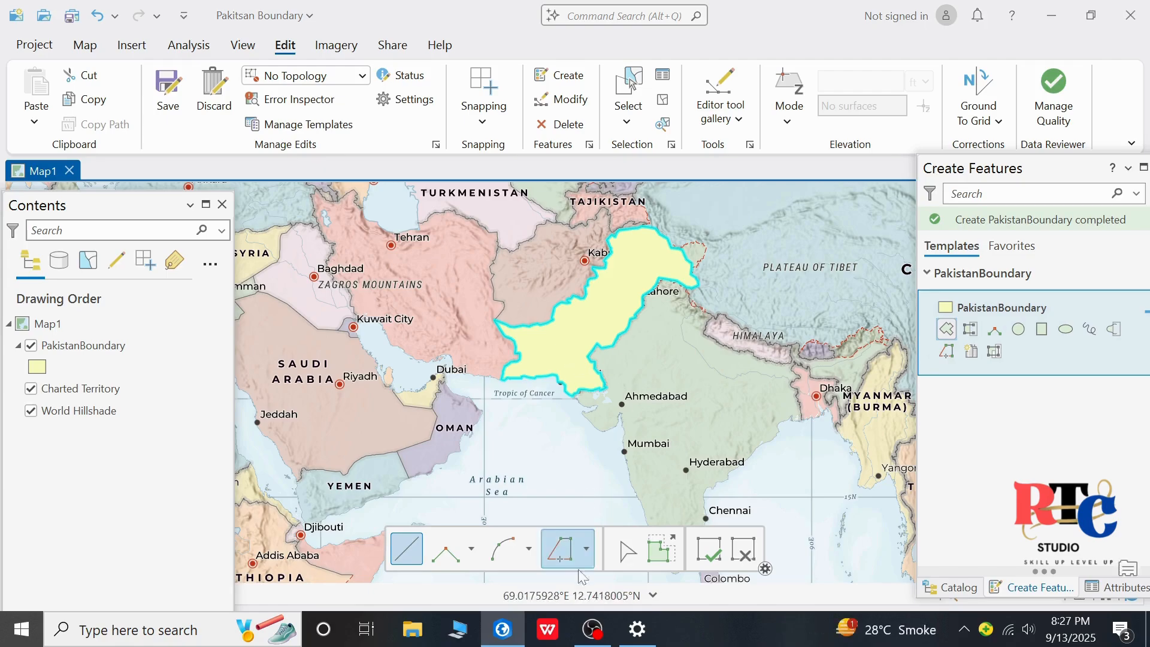
left_click(604, 632)
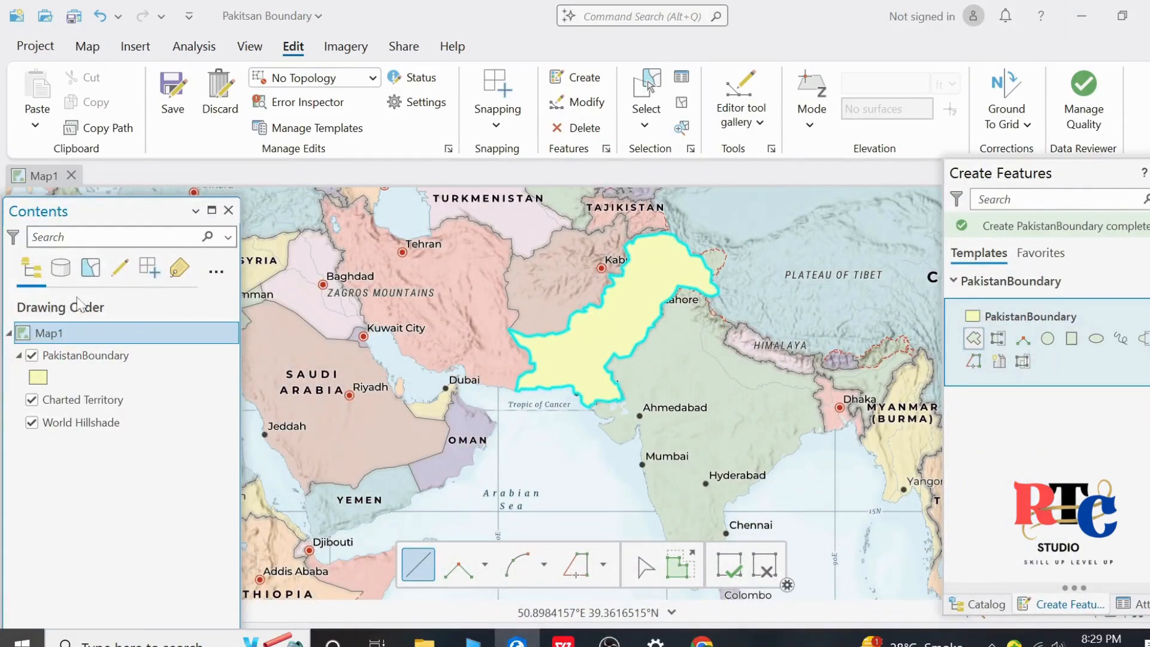
Open the Clip Layers settings in Map1's properties.
right_click(66, 333)
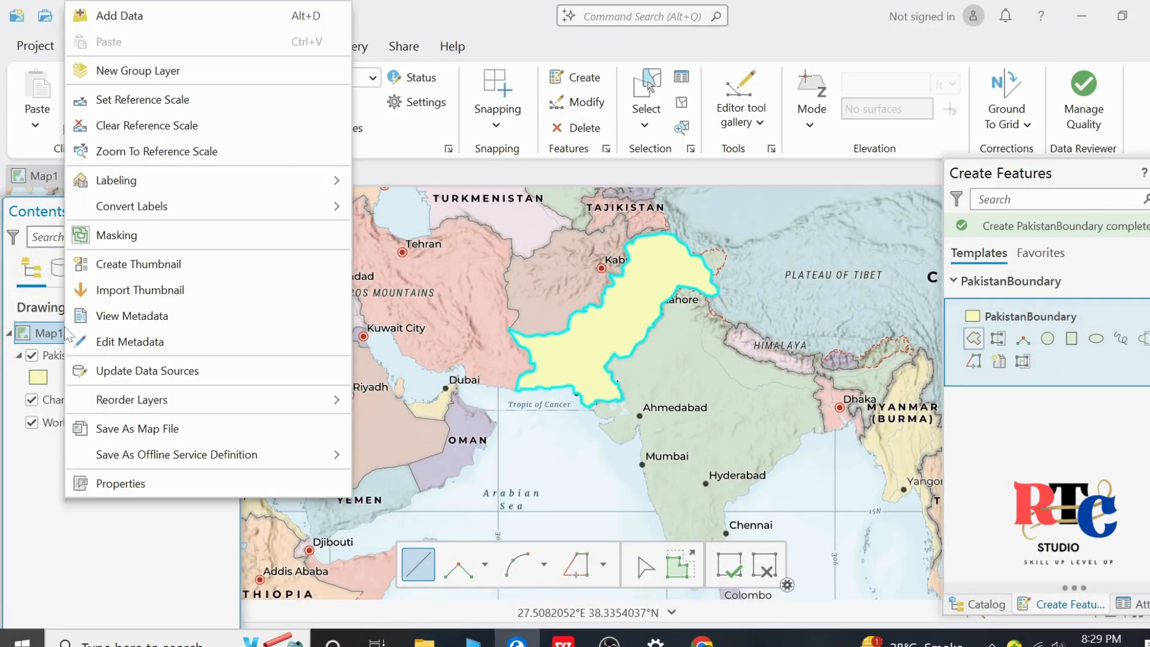
left_click(99, 490)
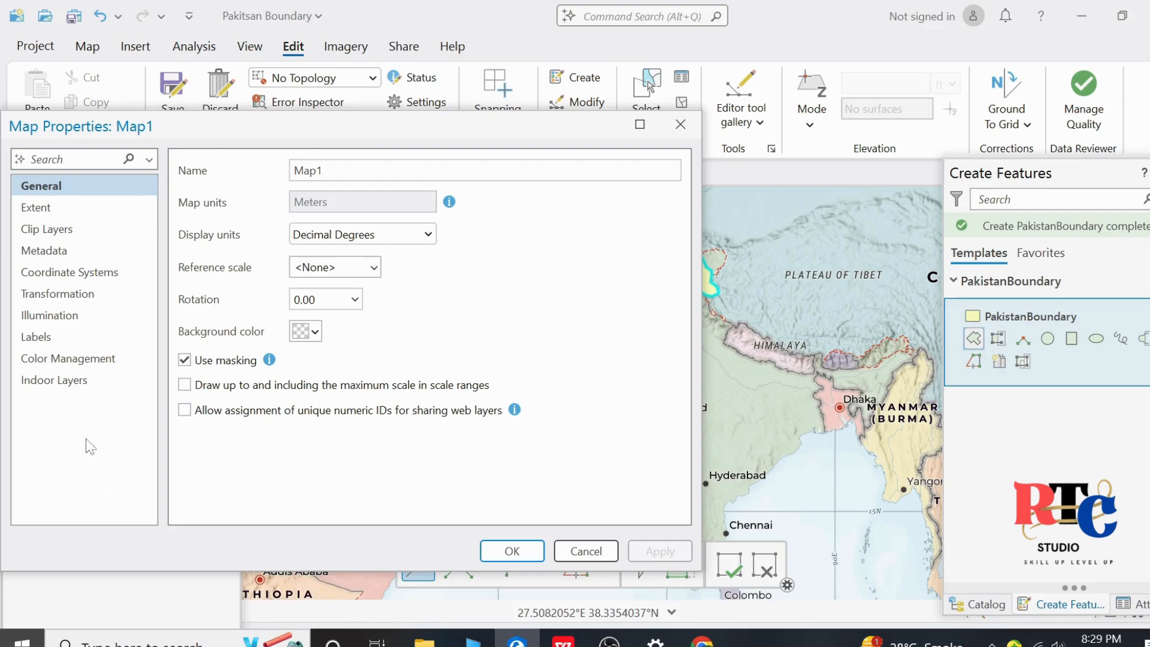
left_click(53, 231)
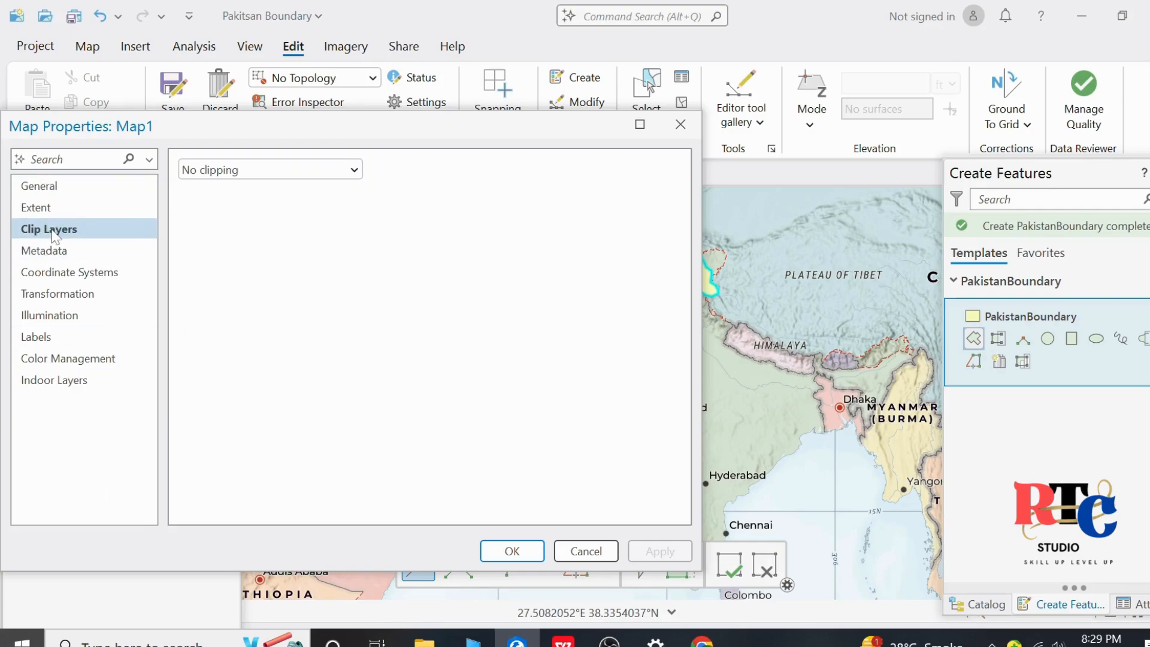
left_click(278, 170)
left_click(225, 191)
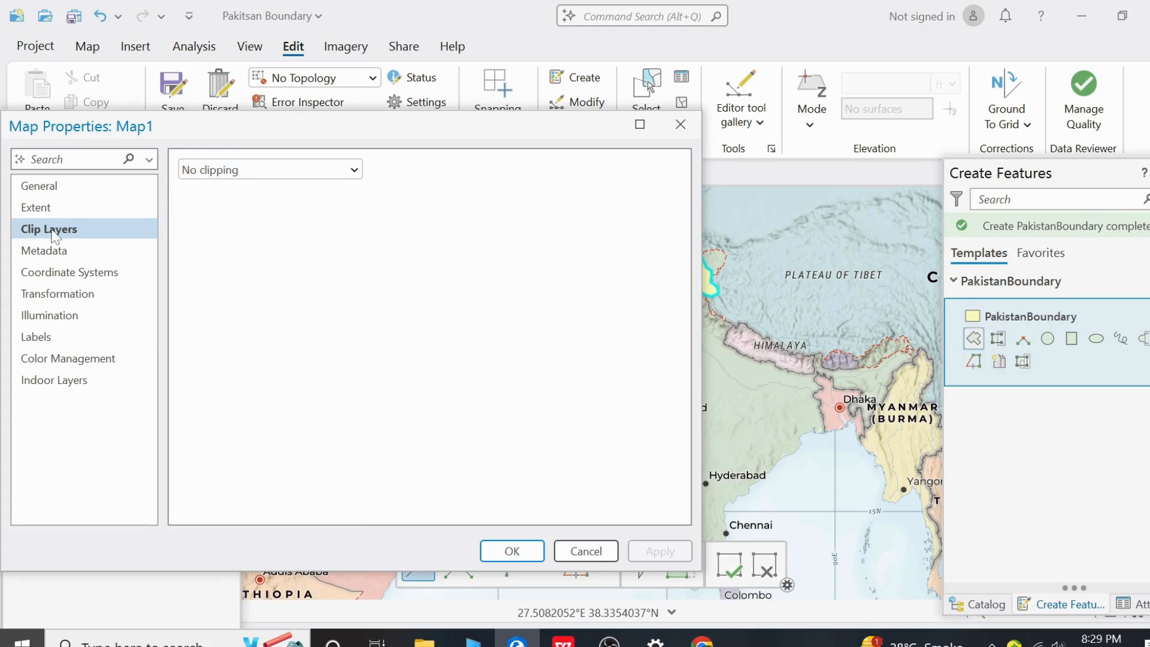
left_click(276, 171)
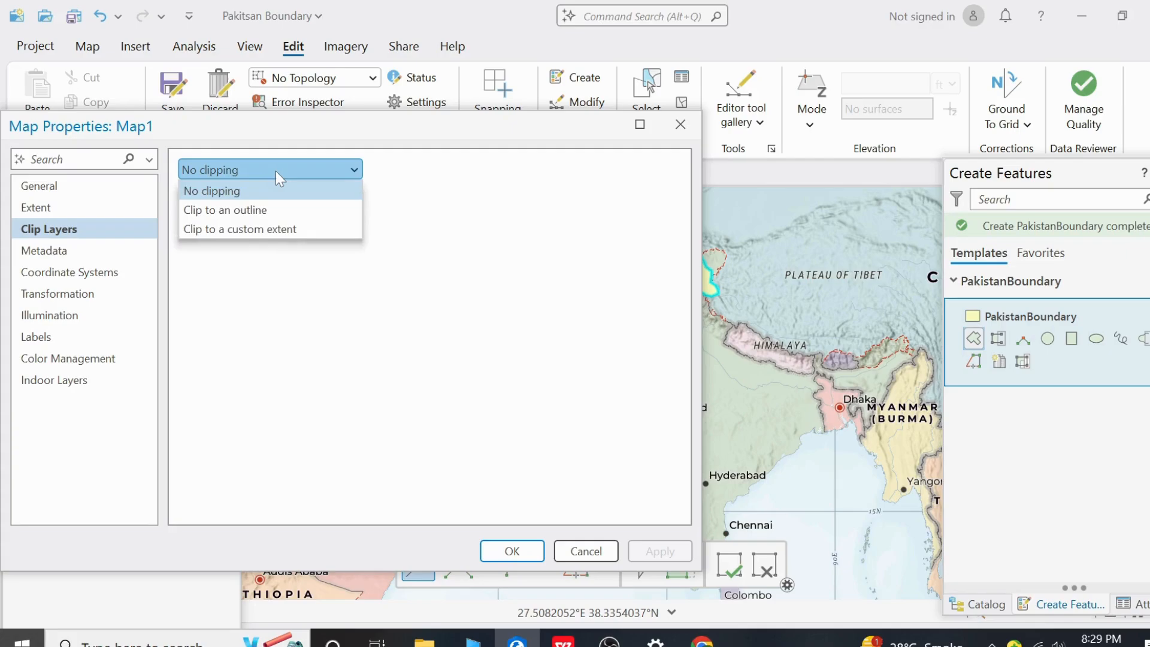
left_click(51, 230)
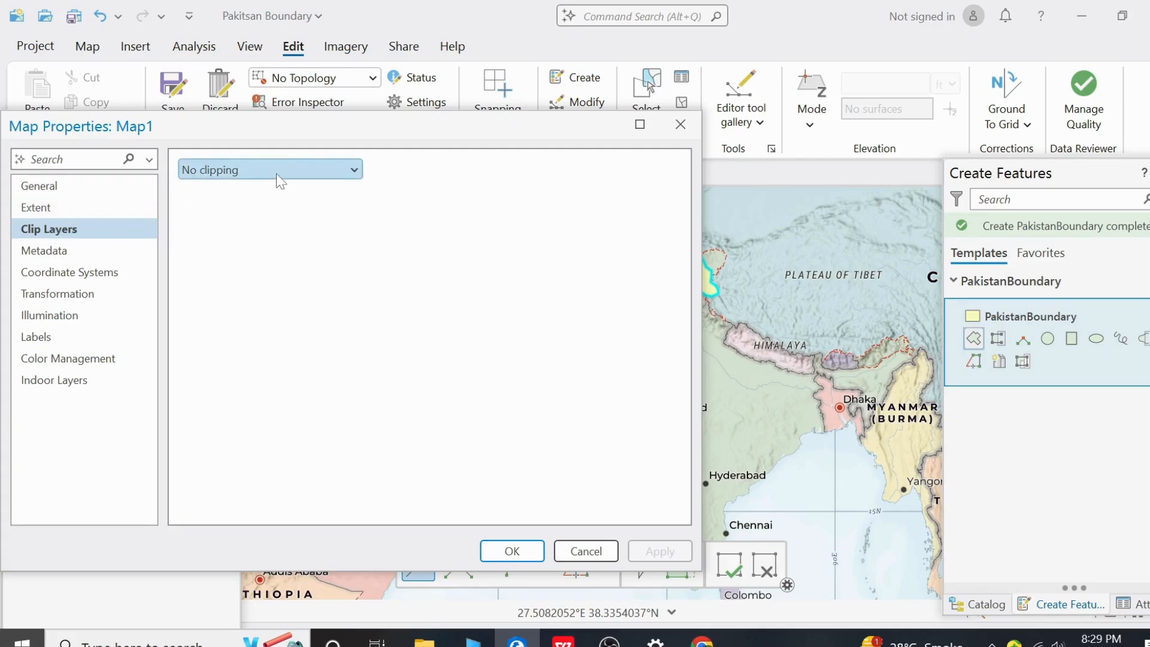
left_click(276, 171)
left_click(51, 230)
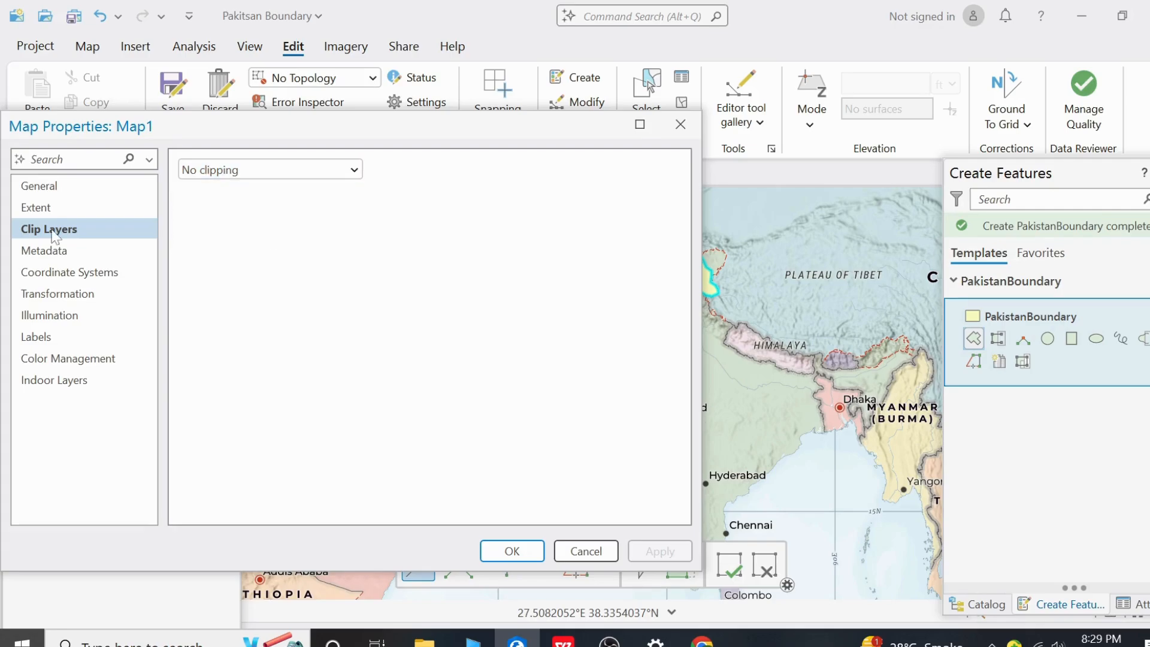
left_click(276, 170)
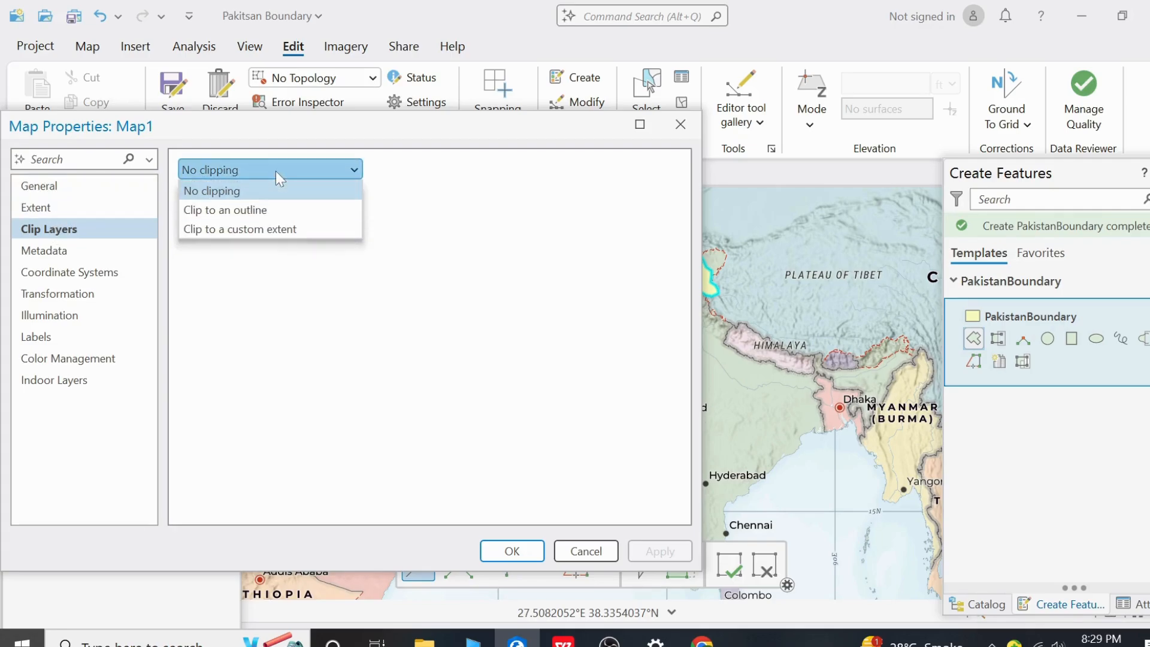
left_click(274, 230)
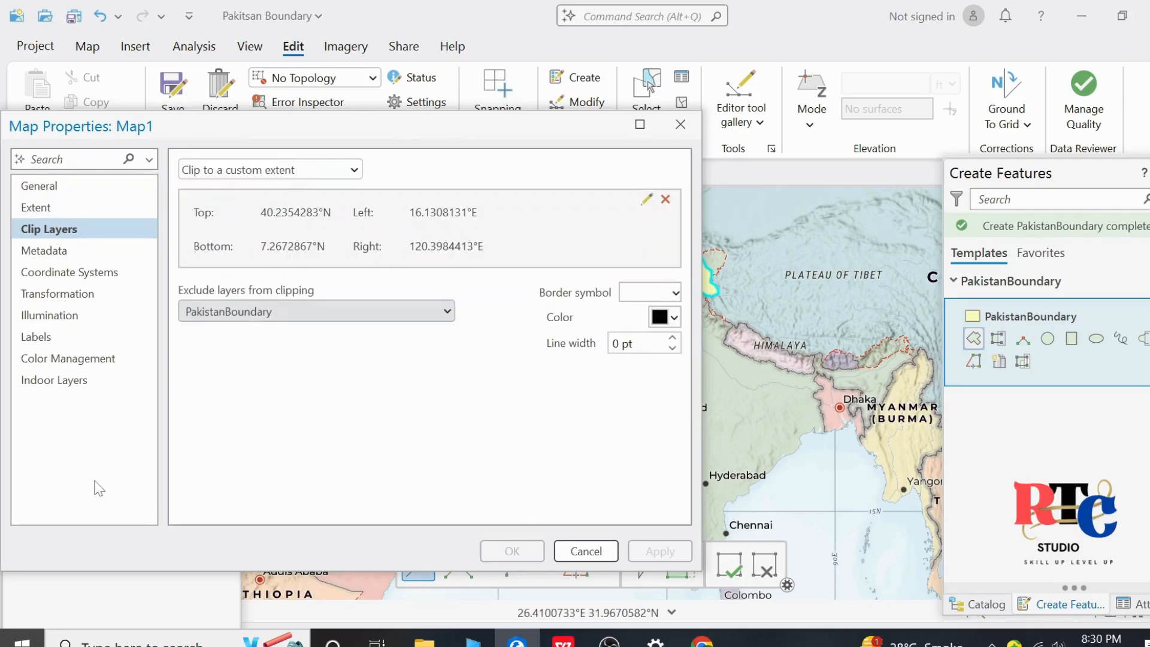
Clip Map1's layers to the outline of the PakistanBoundary layer and check the clipped map.
left_click(290, 174)
left_click(257, 209)
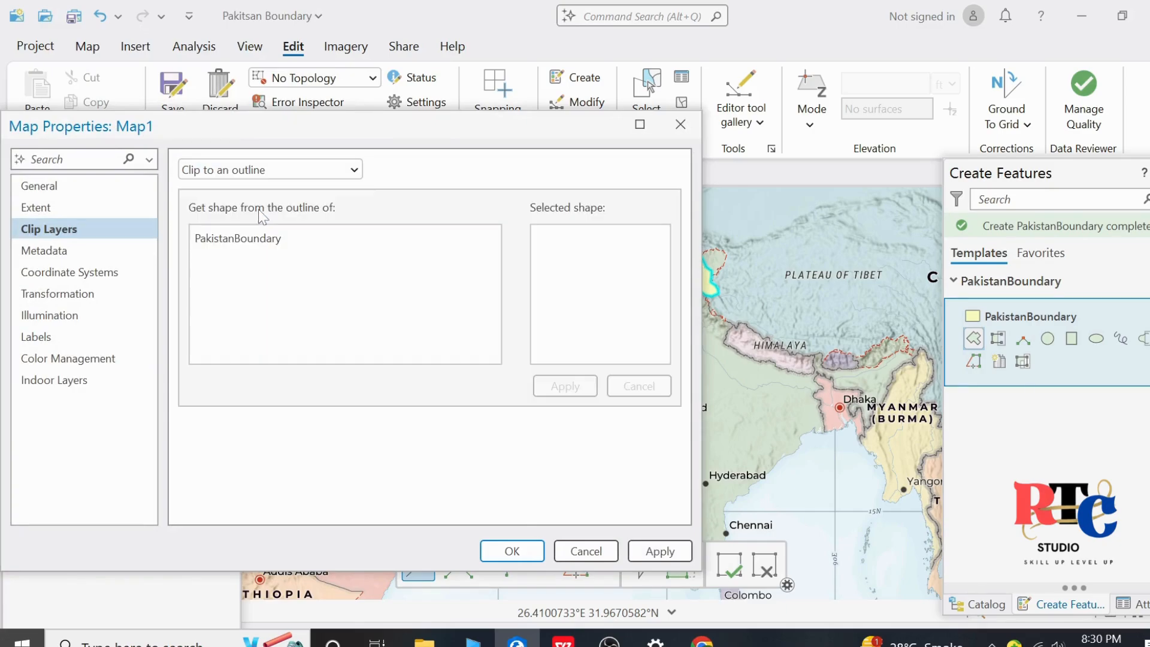
left_click(271, 233)
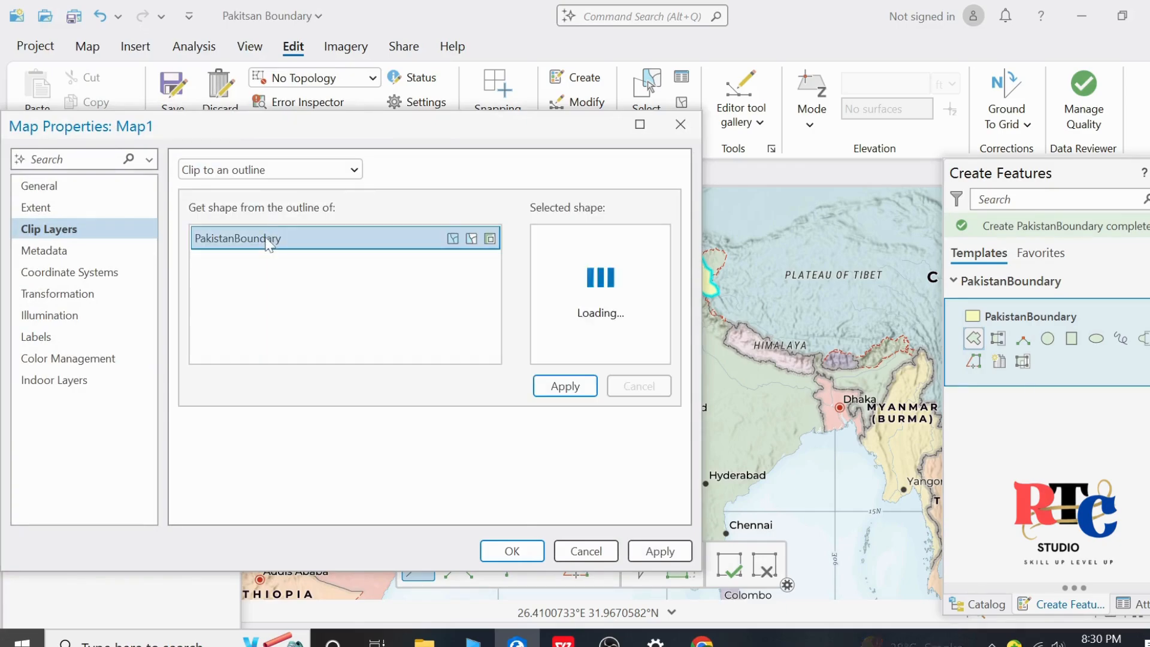
left_click(562, 386)
left_click(434, 382)
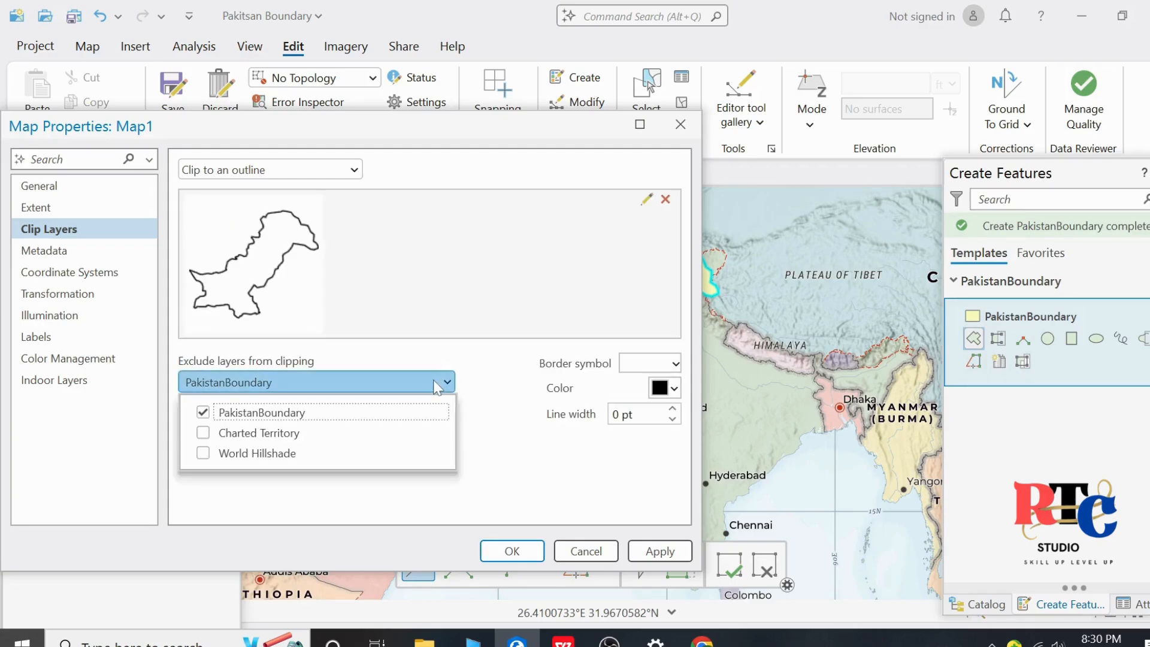
left_click(658, 551)
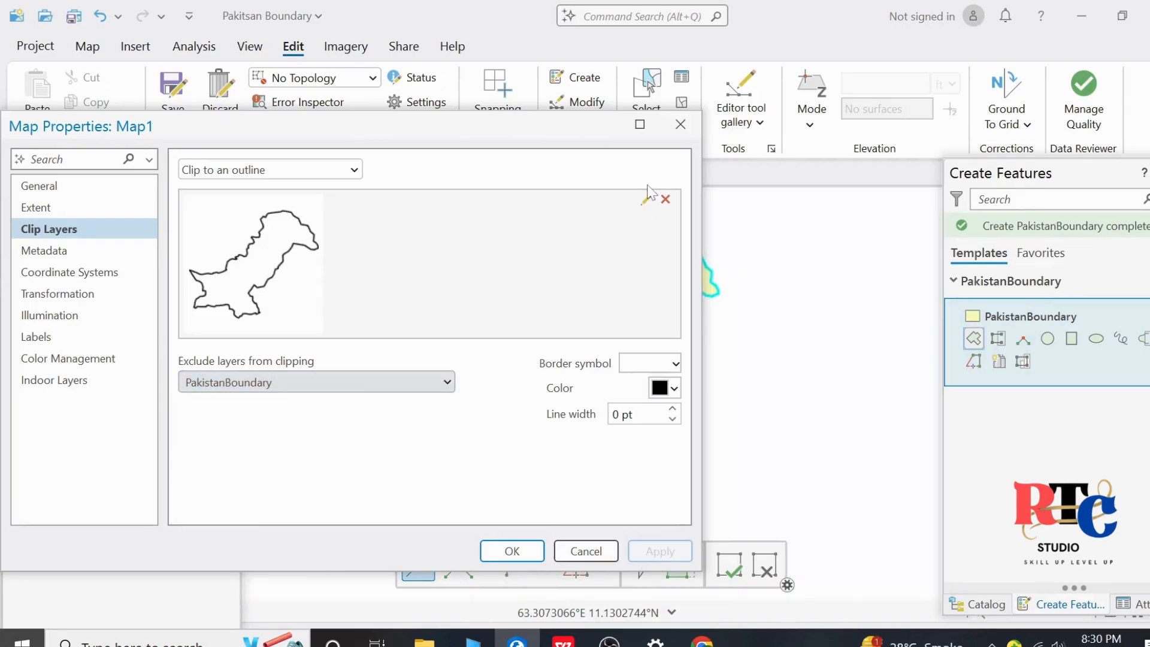
left_click_drag(585, 128, 567, 458)
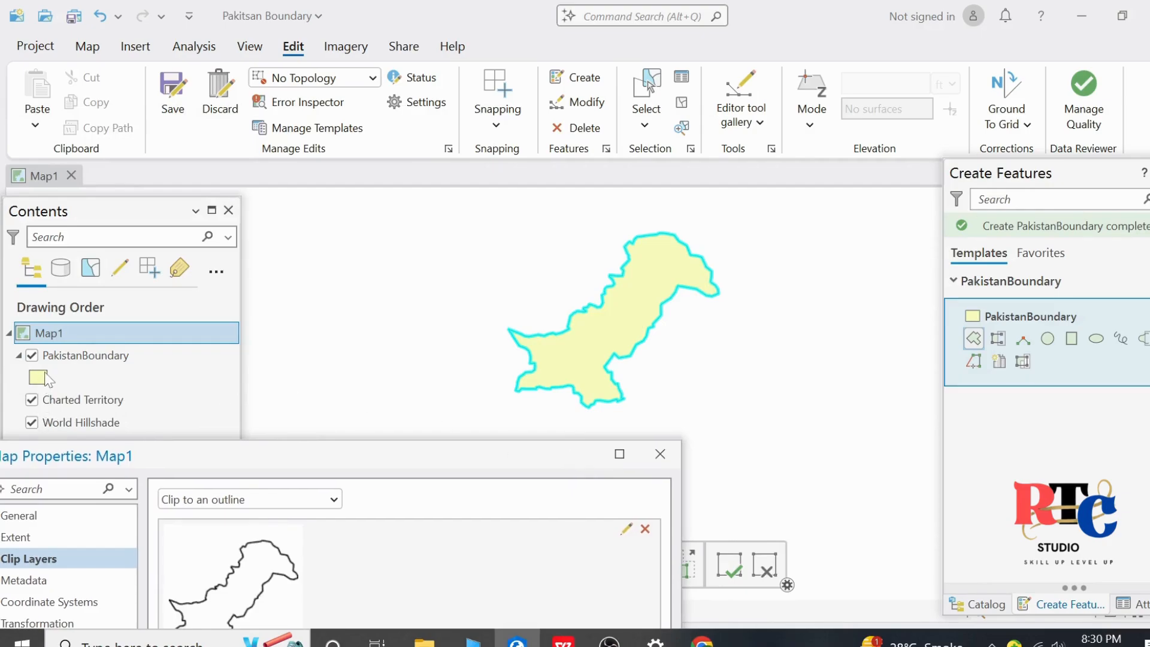
left_click_drag(424, 462, 451, 121)
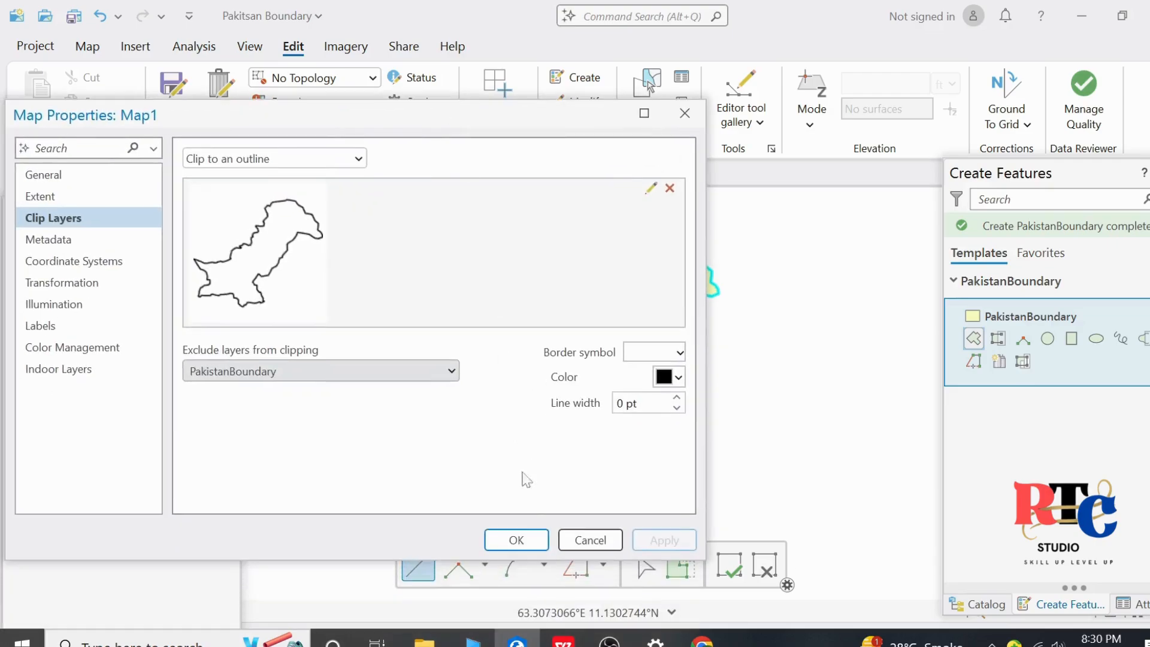
left_click(513, 538)
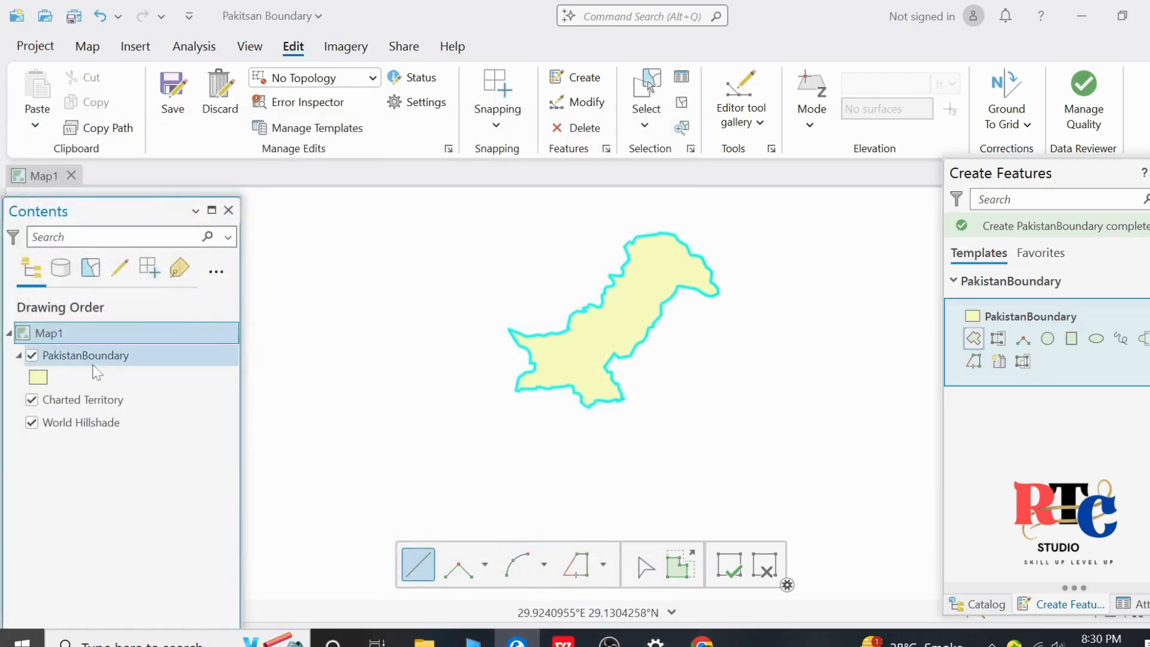
Change the PakistanBoundary symbol to the first black outline preset in the ArcGIS 2D gallery.
left_click(38, 380)
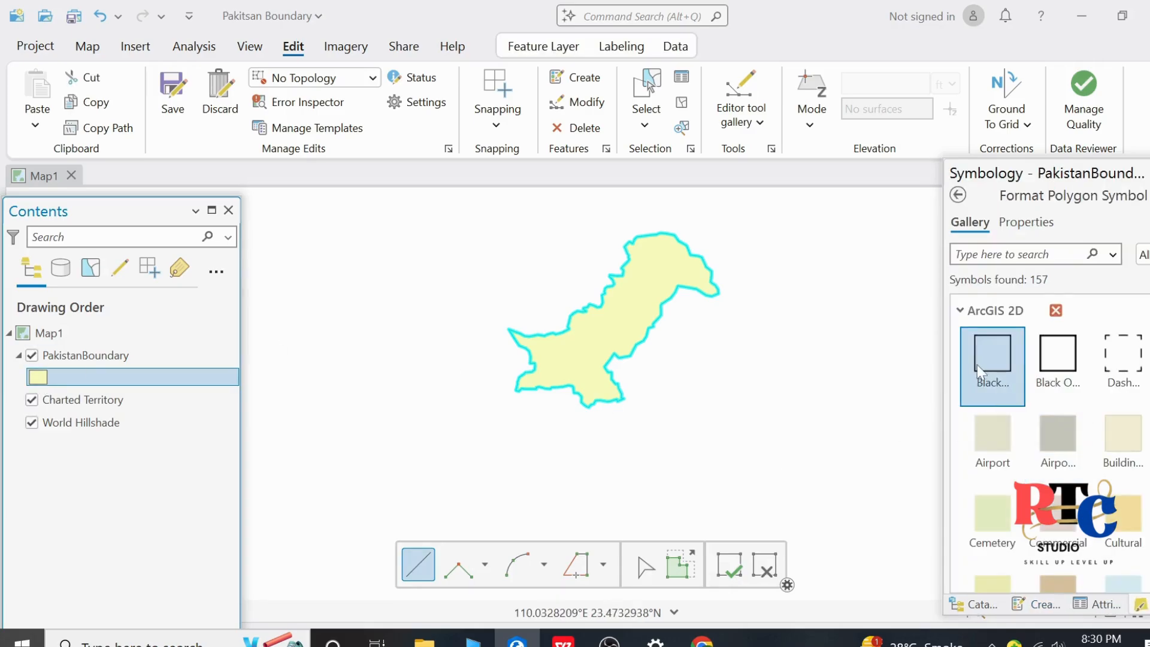
left_click(982, 365)
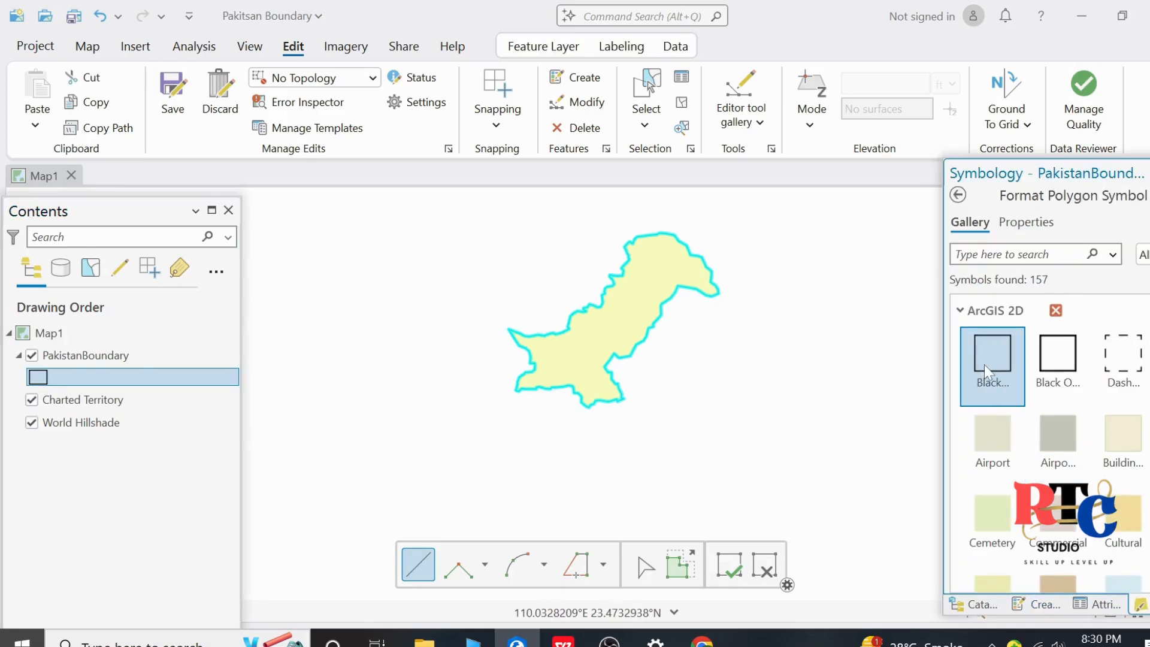
left_click(850, 322)
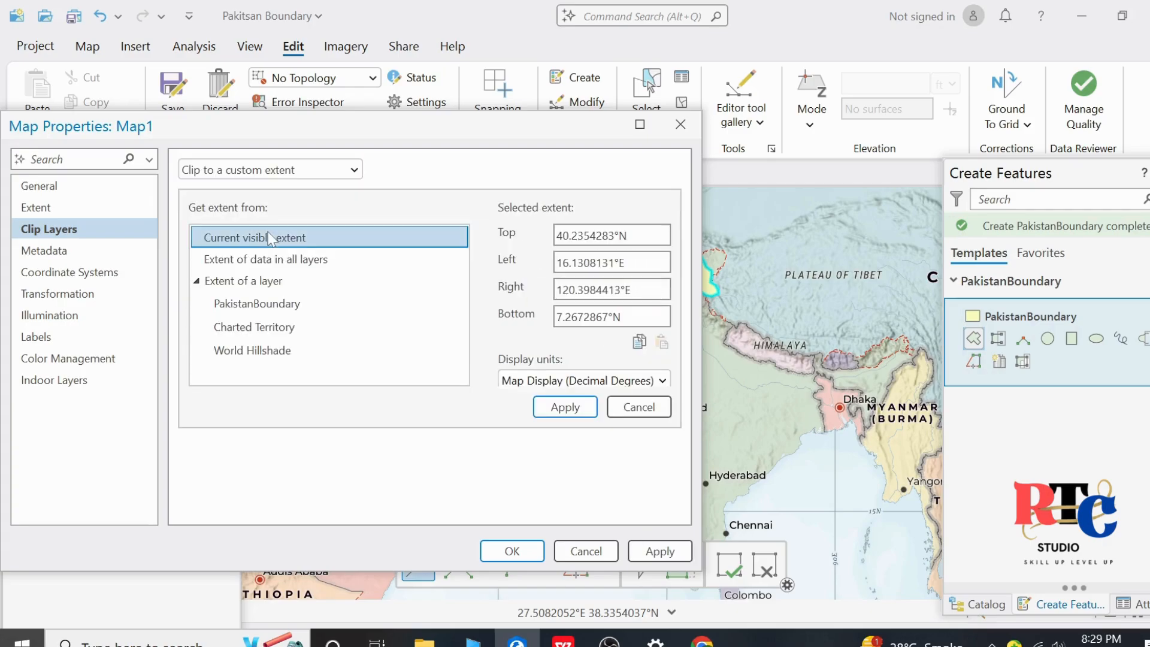
Clip Map1 to the current visible extent and exclude the PakistanBoundary layer from clipping.
left_click(563, 407)
left_click(446, 310)
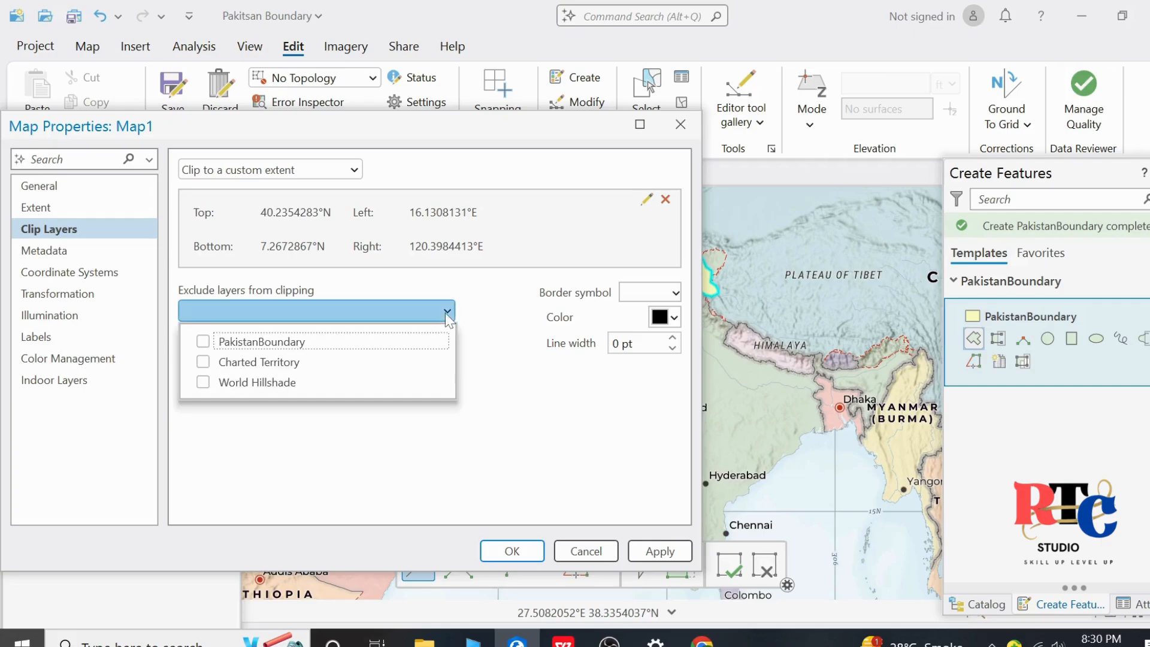
left_click(318, 346)
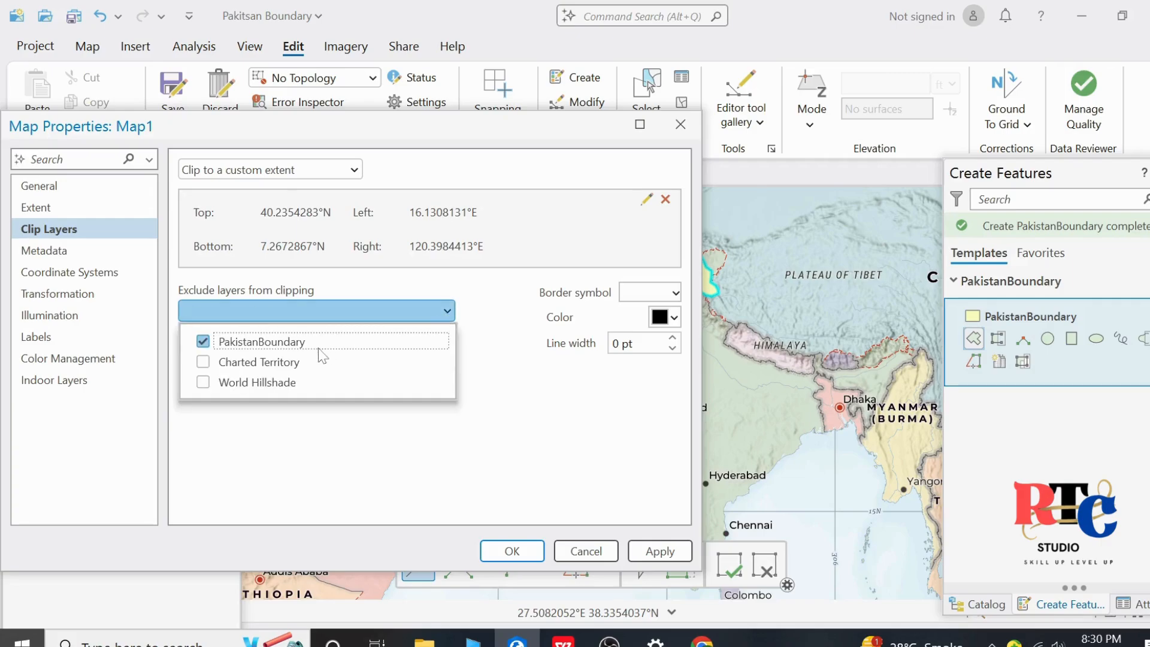
left_click(522, 557)
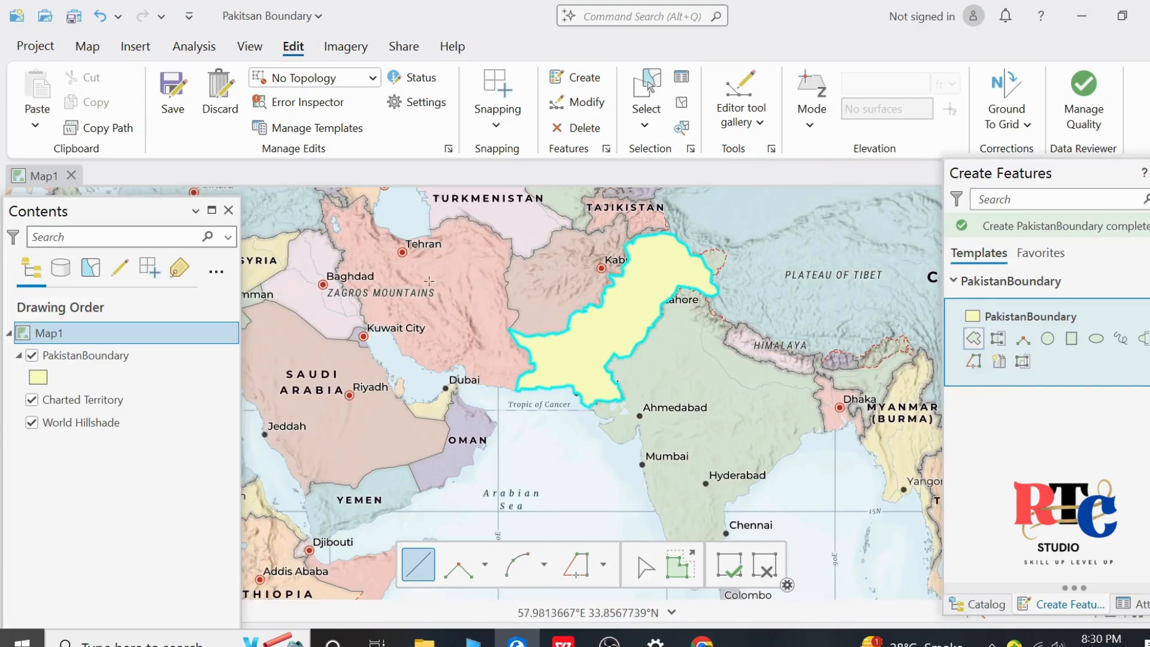
Reopen Map1's properties and switch the layer clipping to the outline of PakistanBoundary.
double_click(42, 336)
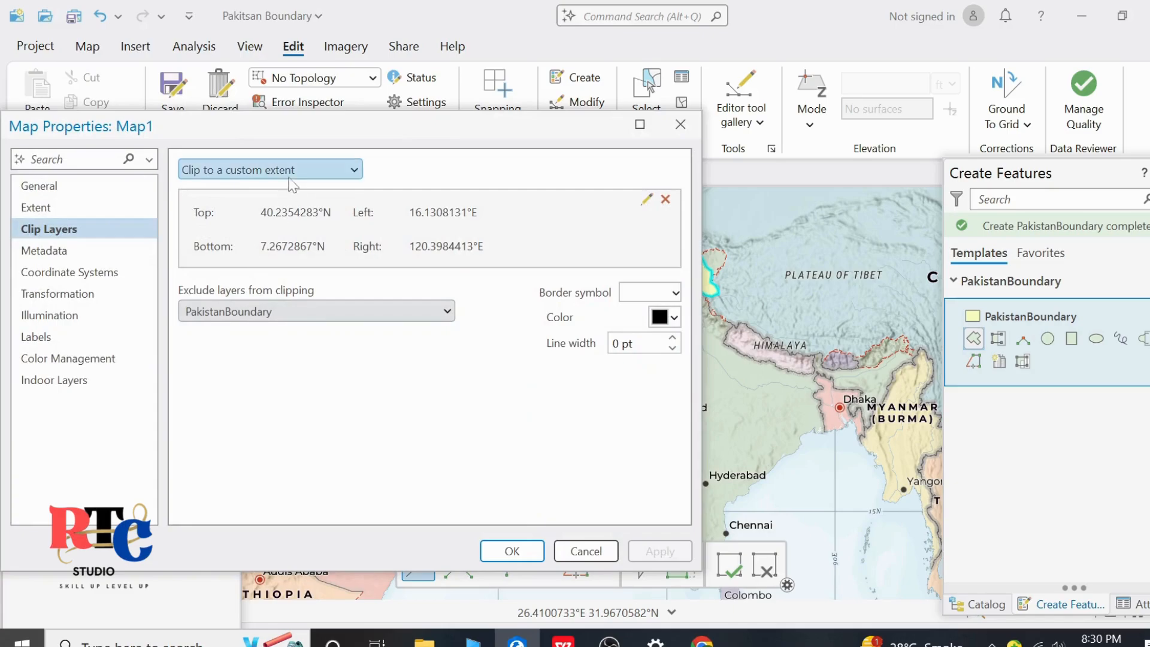
left_click(290, 172)
left_click(260, 210)
left_click(258, 238)
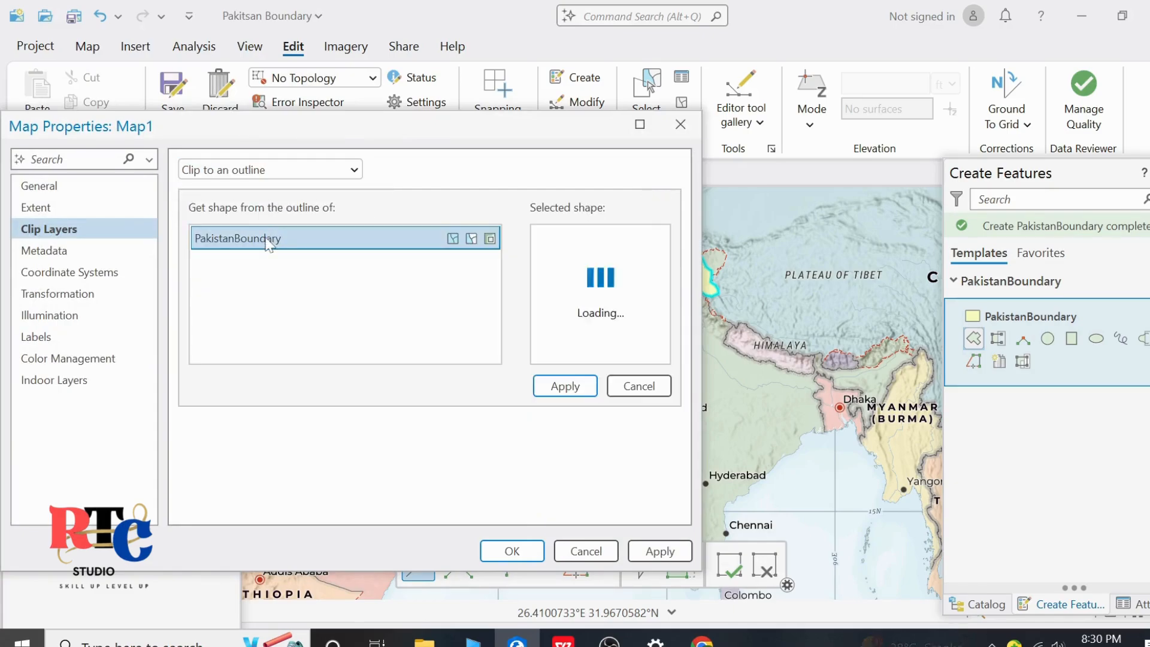
left_click(563, 386)
left_click(438, 385)
left_click(659, 550)
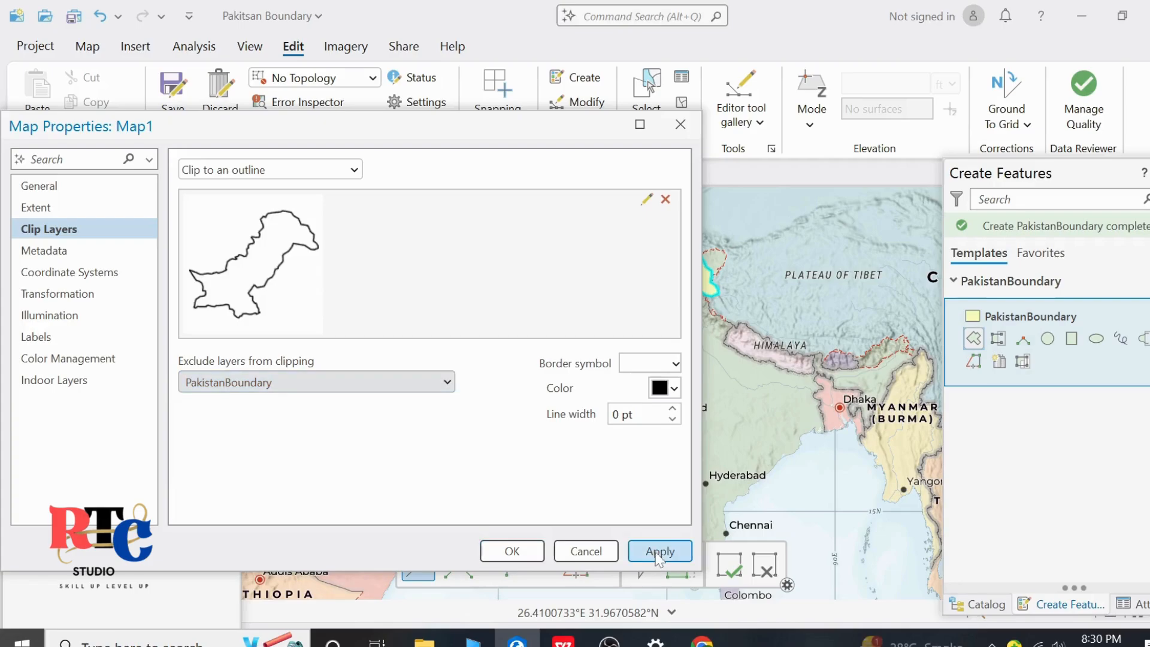
left_click(659, 550)
left_click_drag(588, 126, 567, 456)
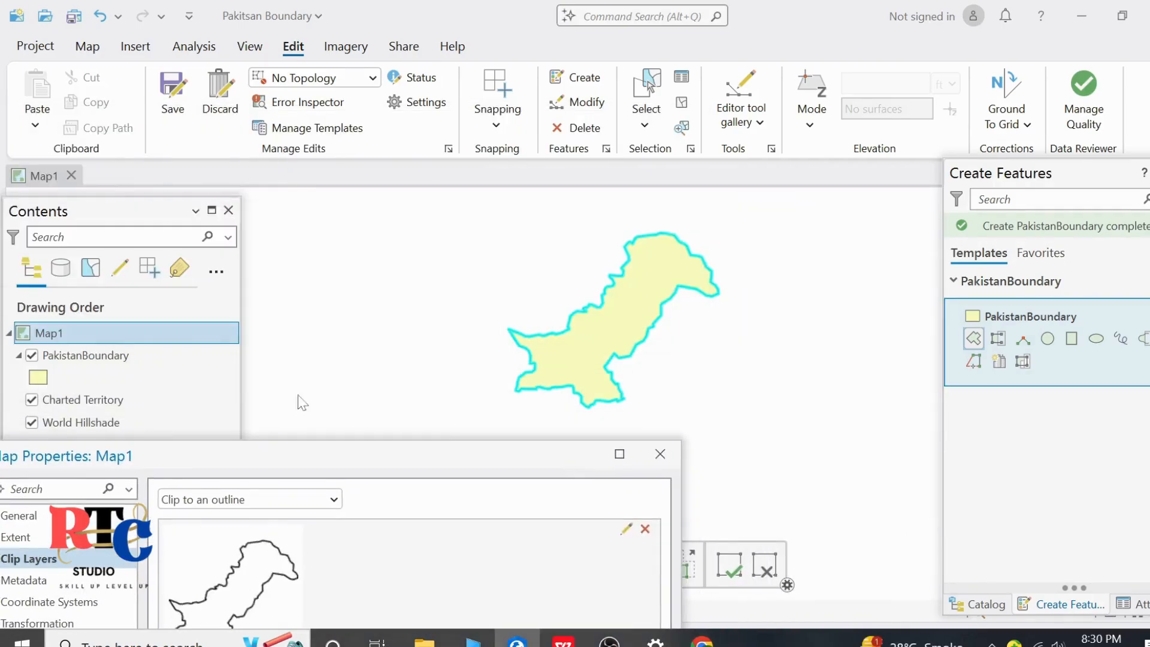
left_click_drag(425, 456, 450, 112)
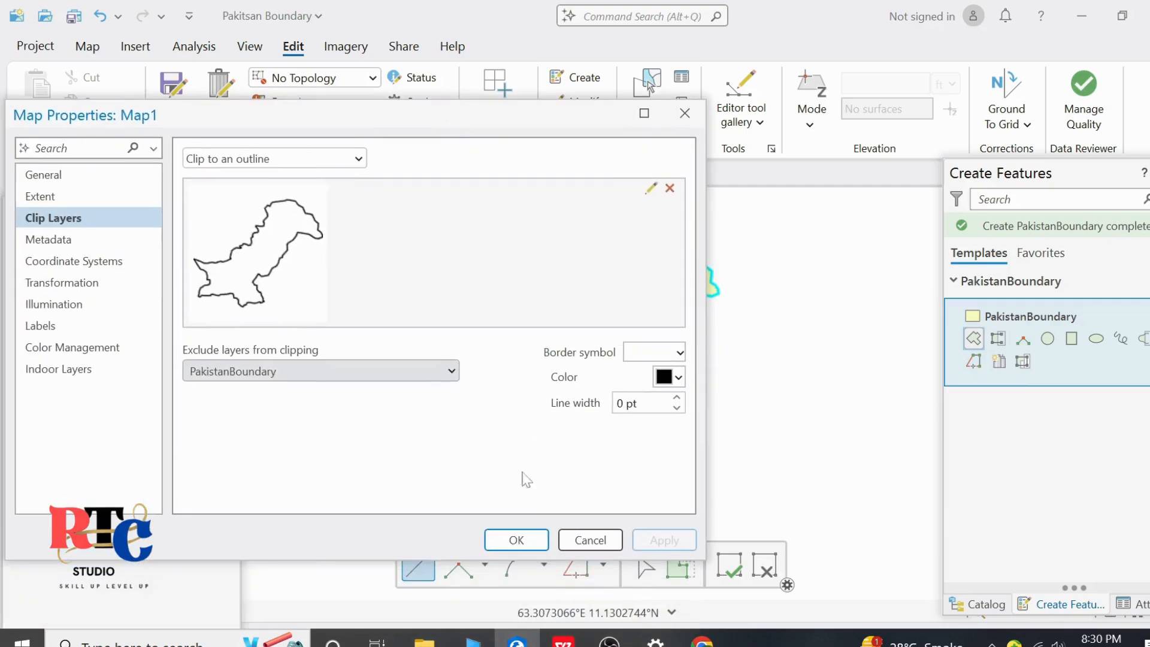
left_click(513, 562)
Symbolize PakistanBoundary with the first black outline from the ArcGIS 2D gallery and clear the polygon's selection.
left_click(37, 377)
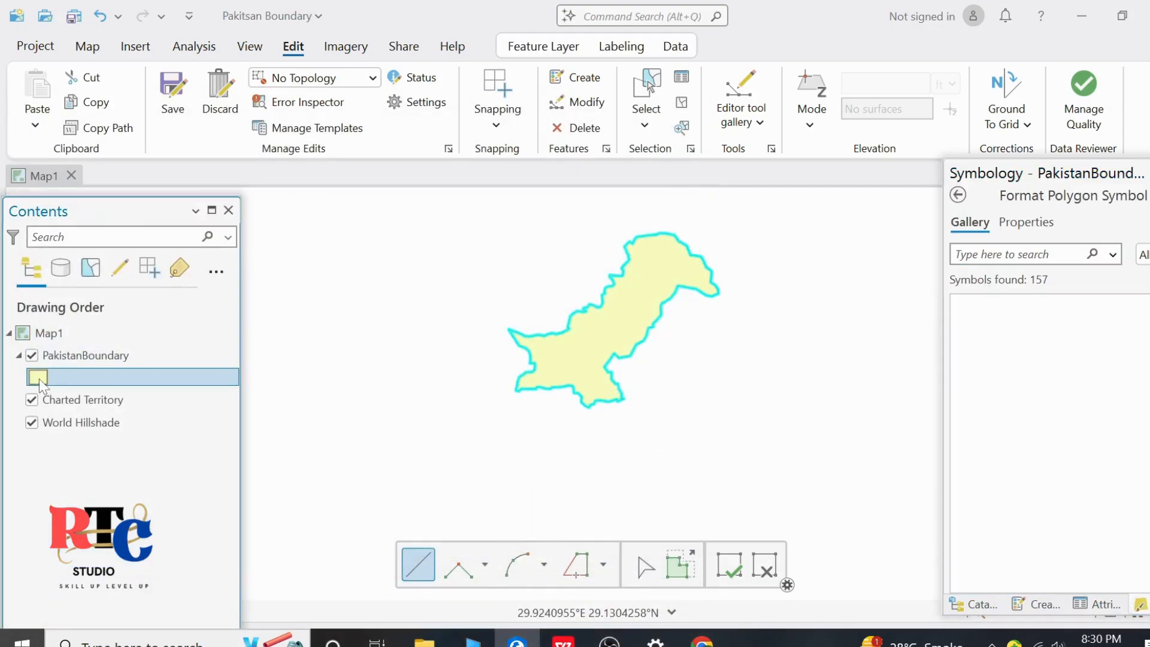
left_click(977, 369)
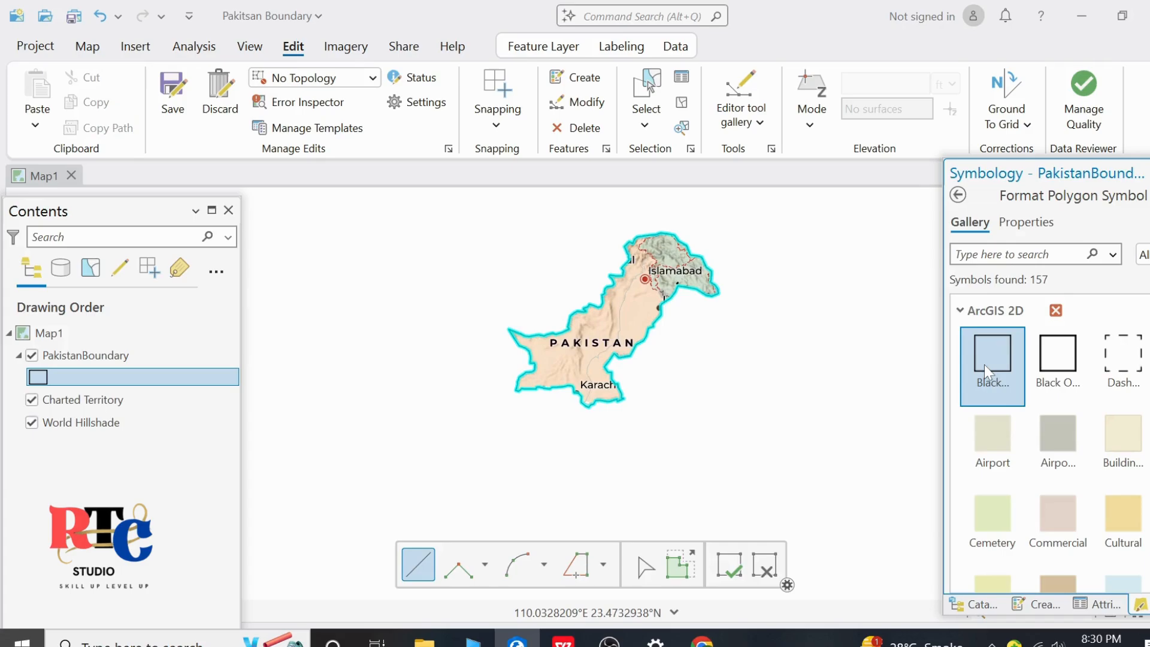
left_click(849, 322)
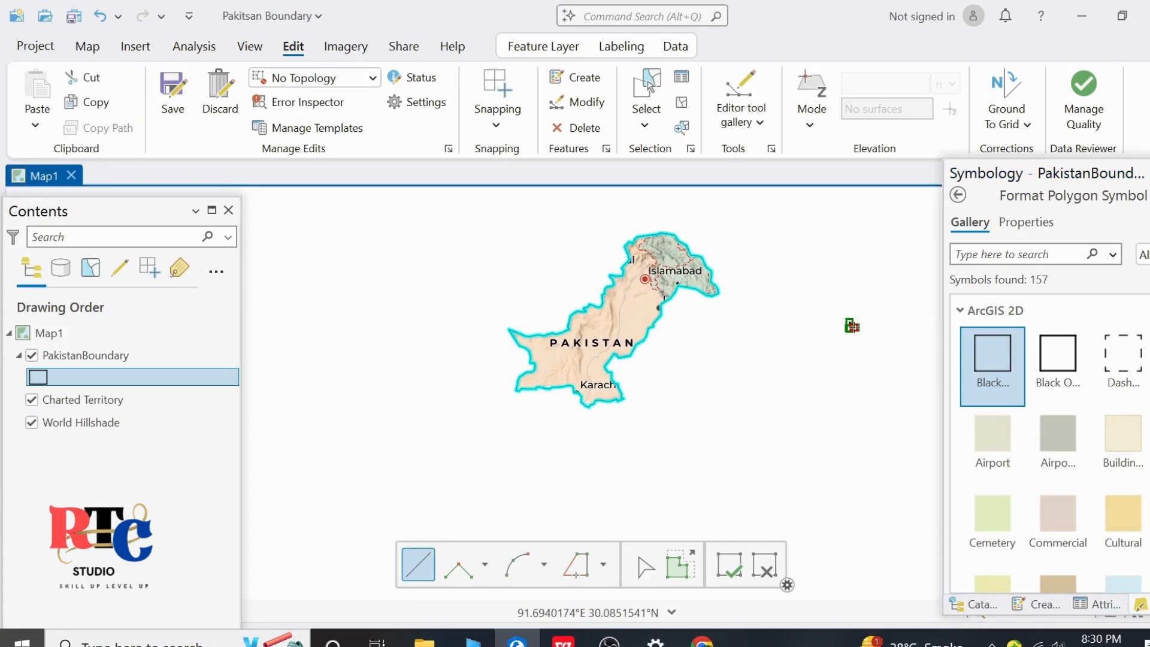
left_click(853, 326)
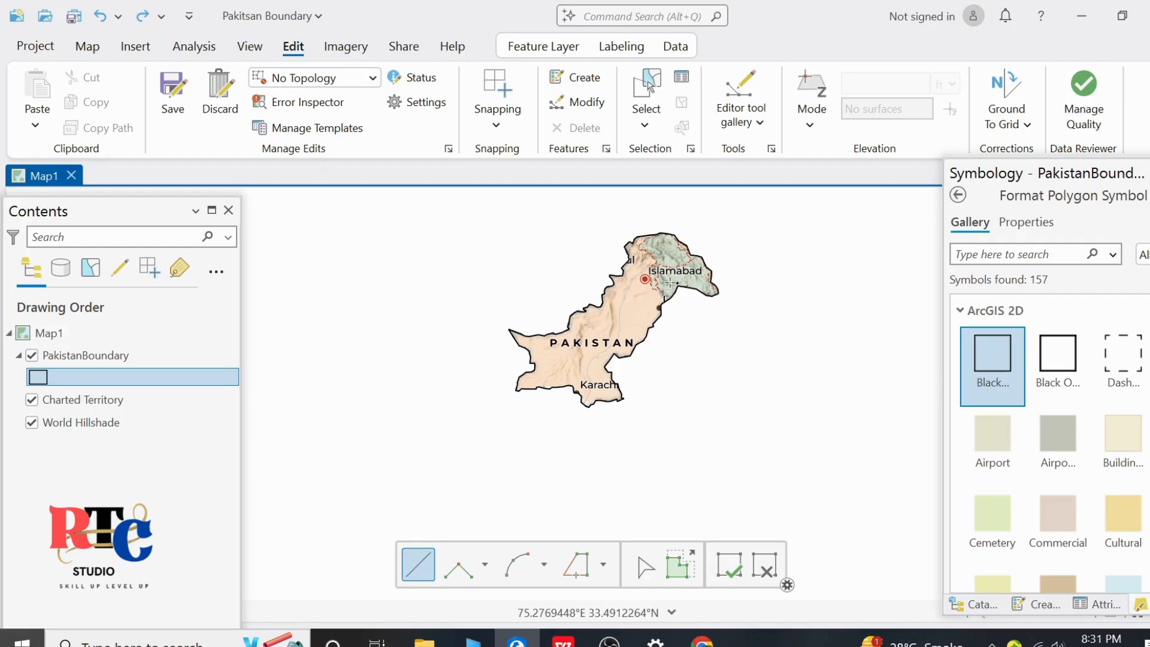
Examine the clipped Pakistan basemap and its black boundary from the northern mountains to the southern coast.
scroll(669, 281, "up", 2)
key("Up")
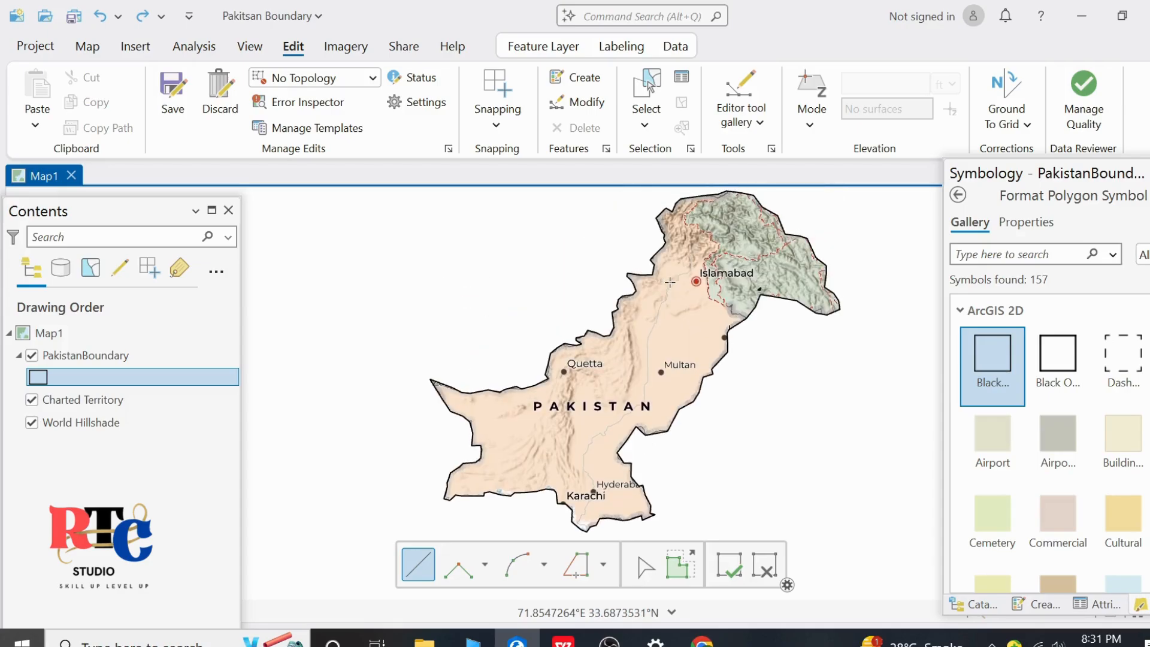
key("Down")
key("Up")
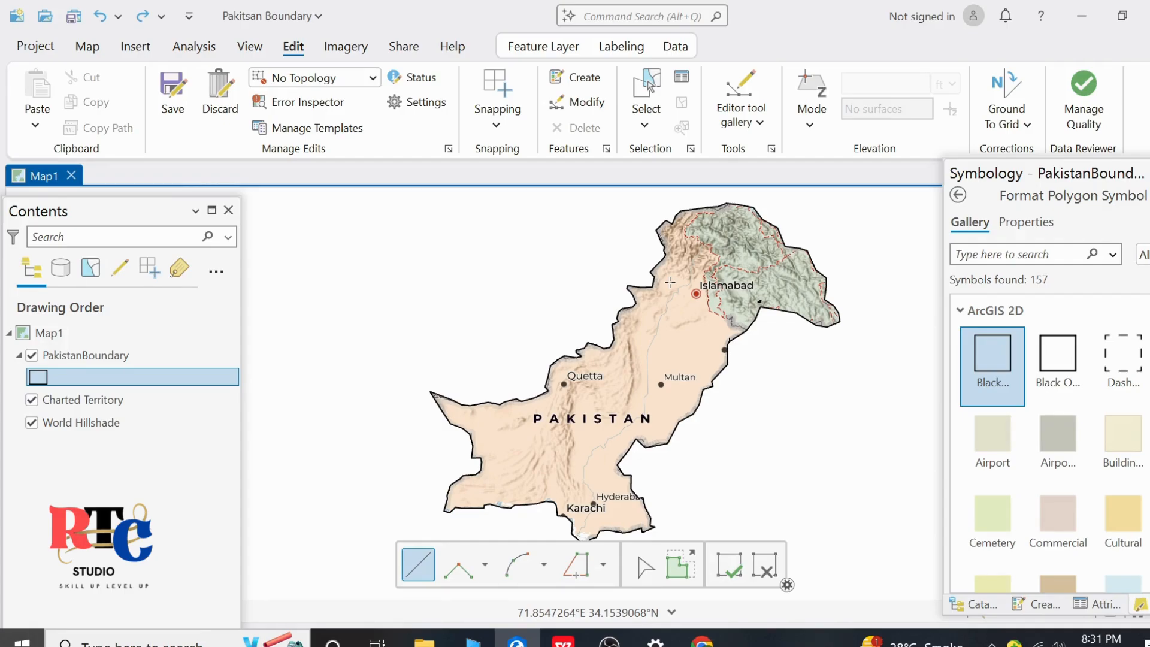
key("Down")
key("plus")
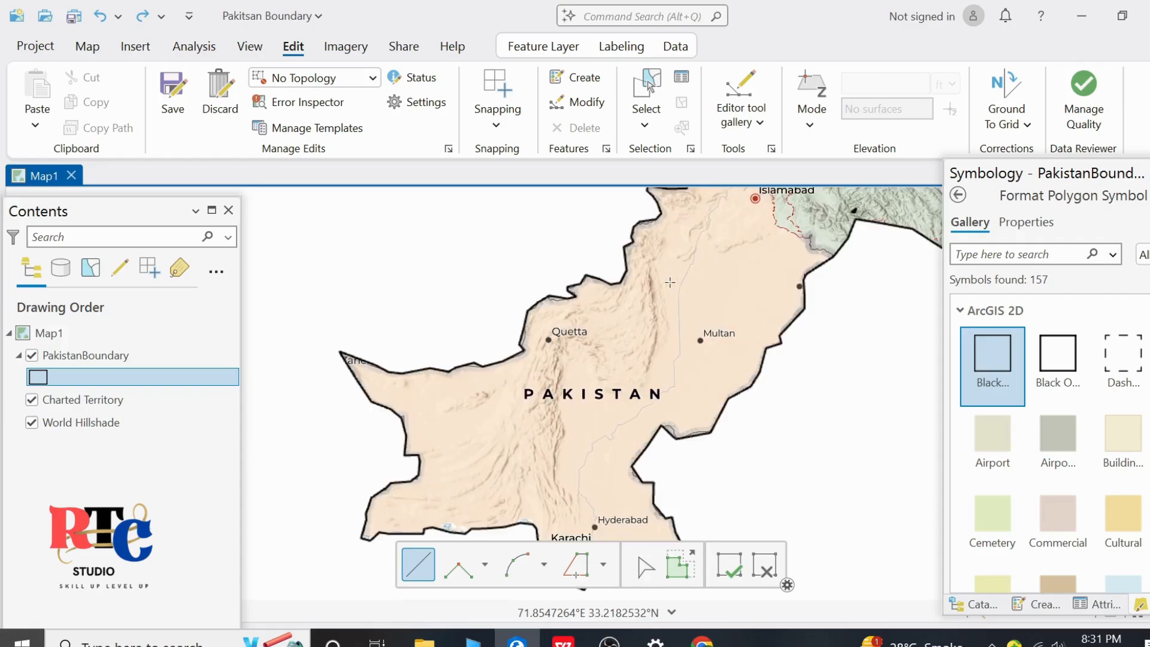
key("Down")
key("Right")
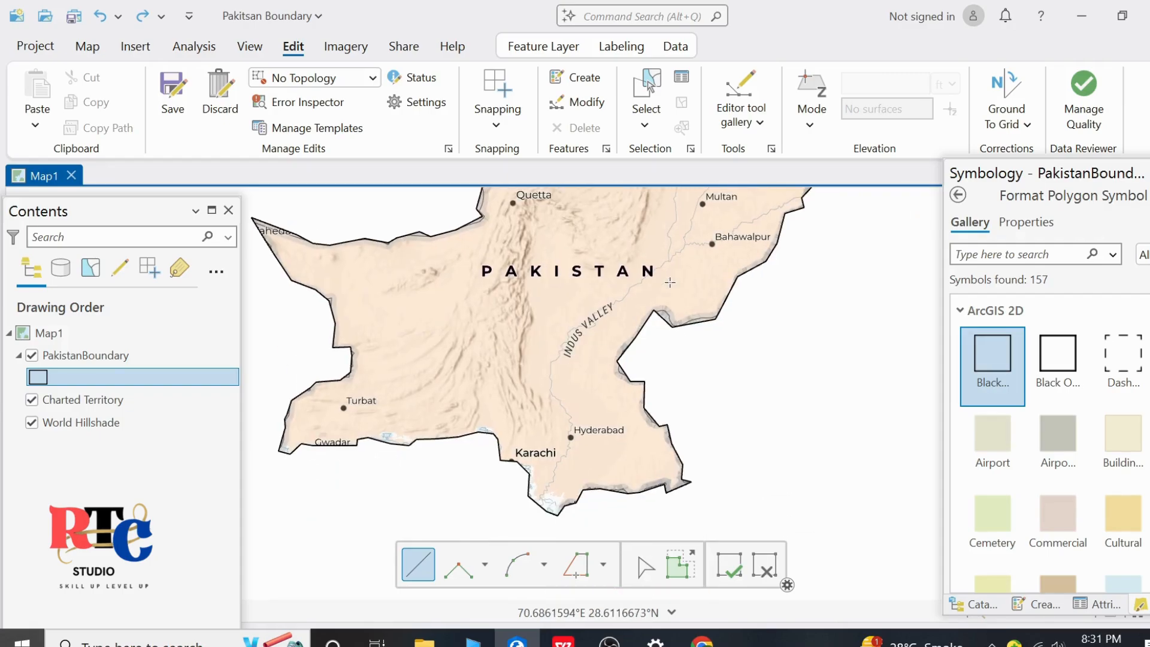
key("Up")
key("minus")
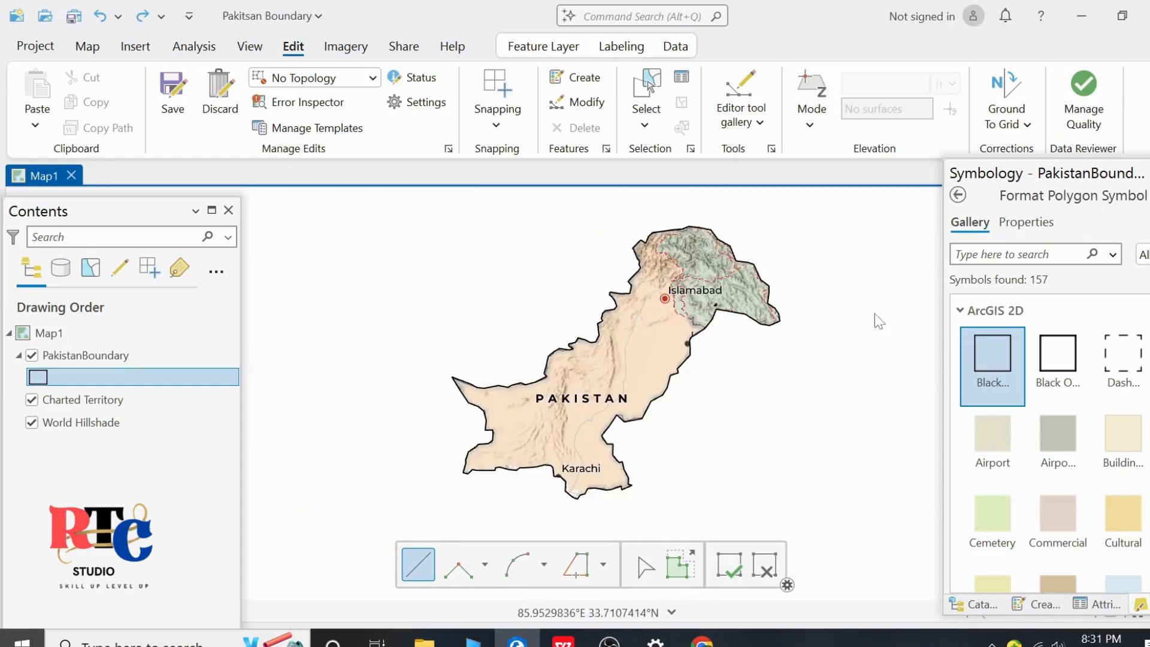